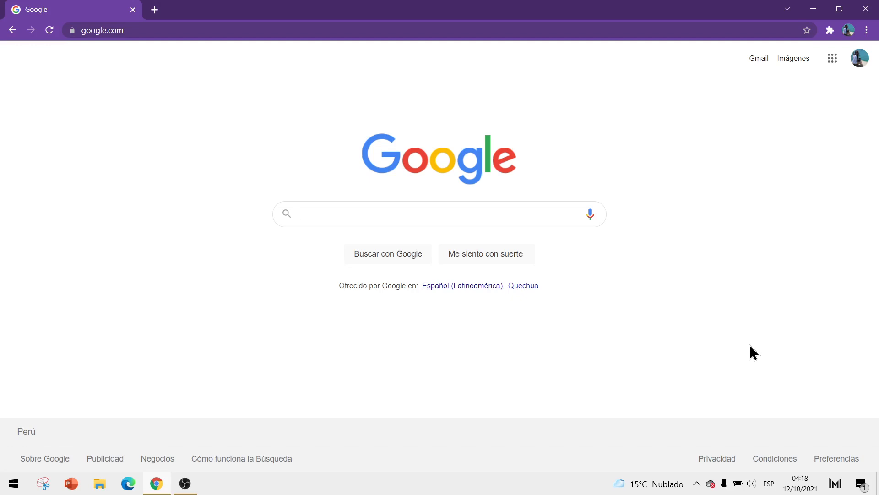
Step: Open the Draw.io - Diagrams.net site from a Google search for draw.io and choose Google Drive for saving diagrams
type("draw")
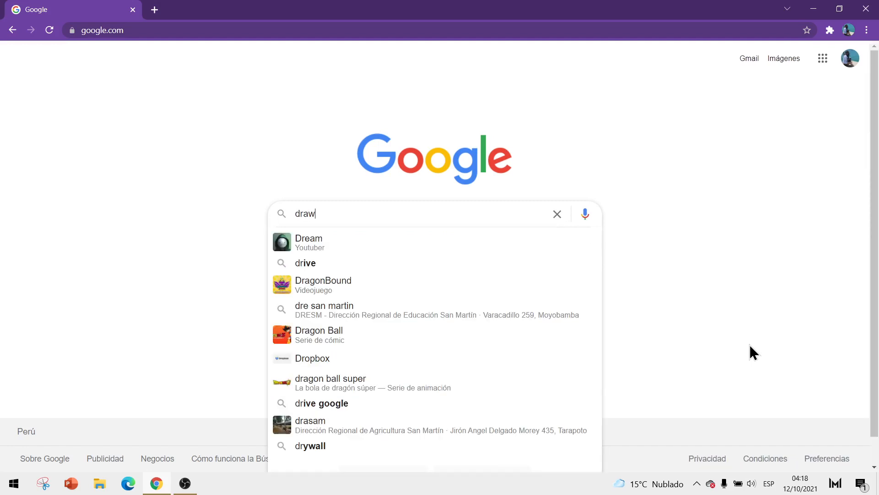
type(".io")
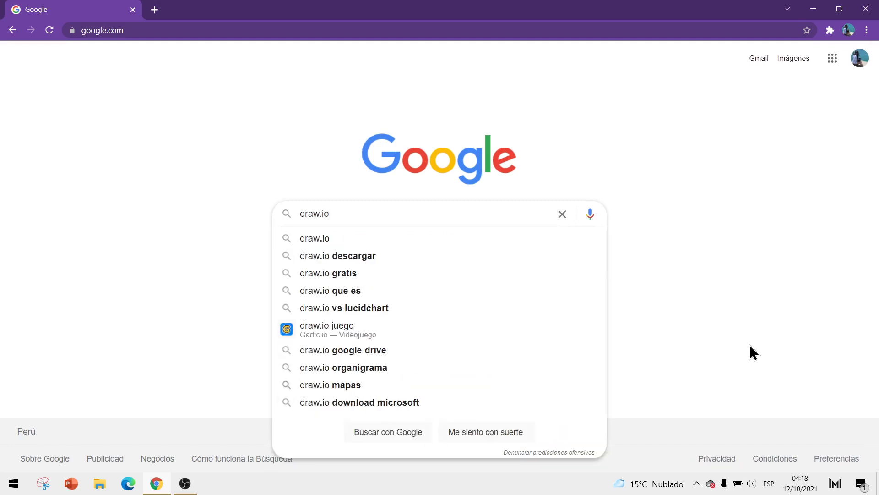
key("Return")
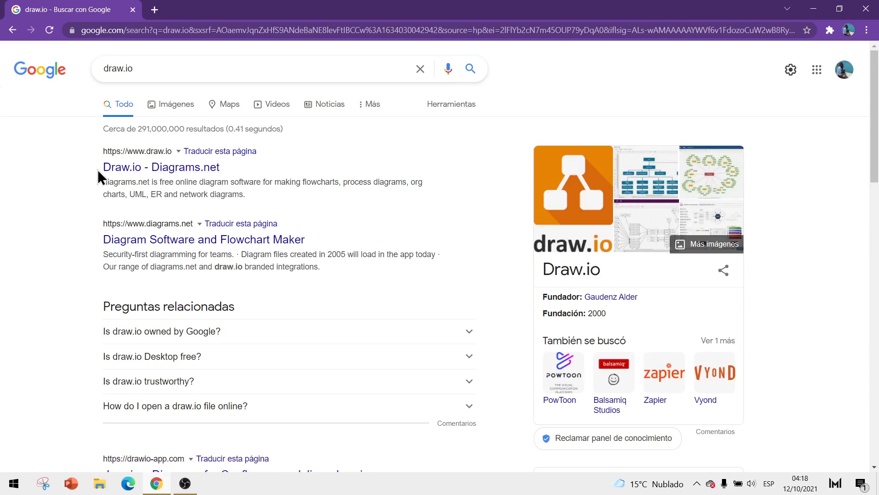
left_click(137, 167)
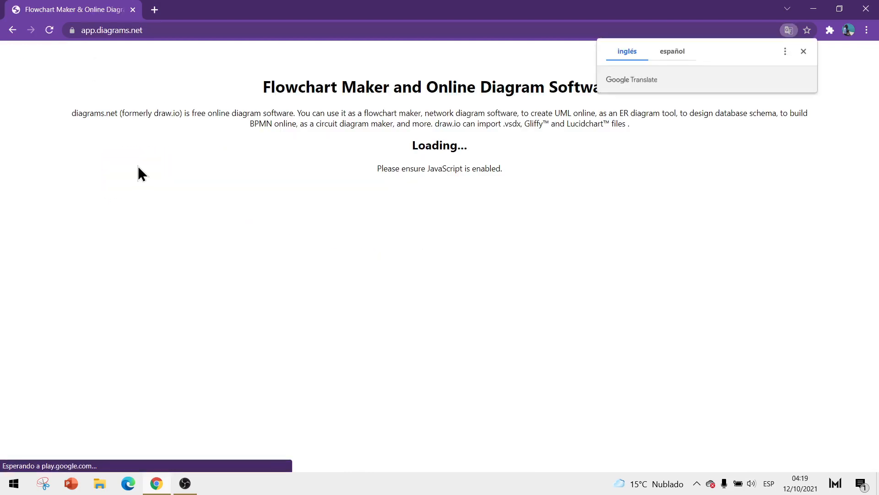
left_click(802, 54)
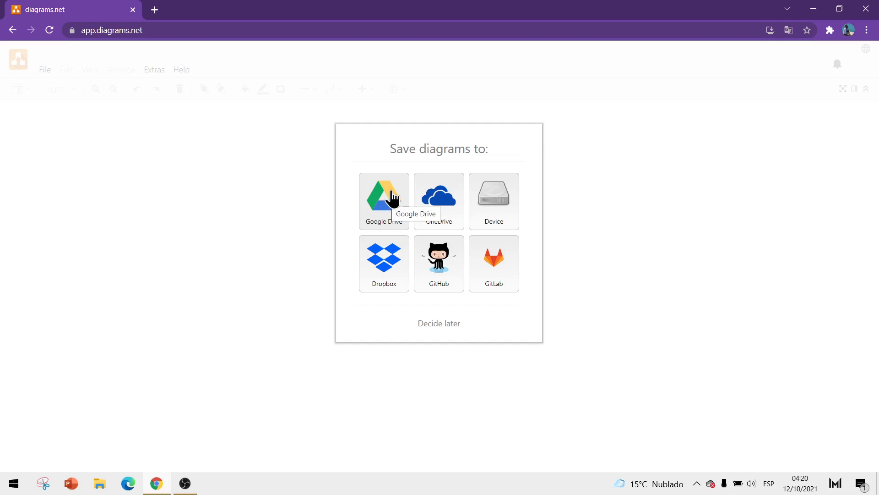
left_click(390, 198)
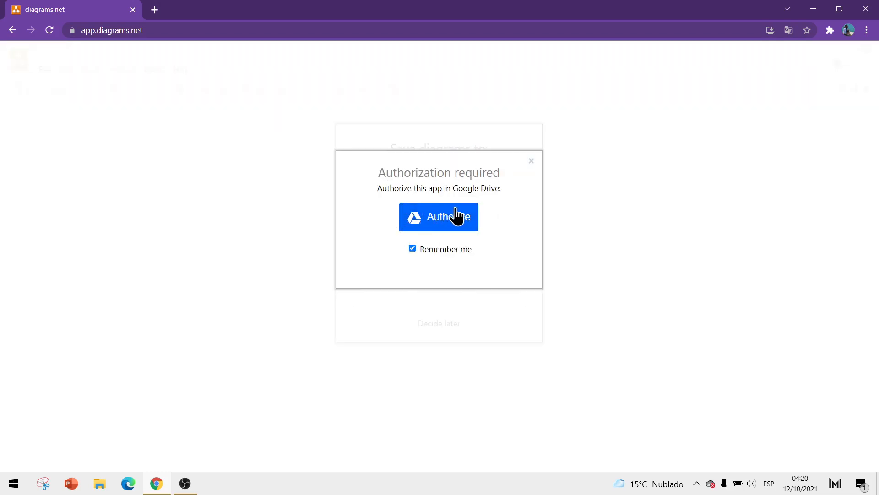
left_click(444, 229)
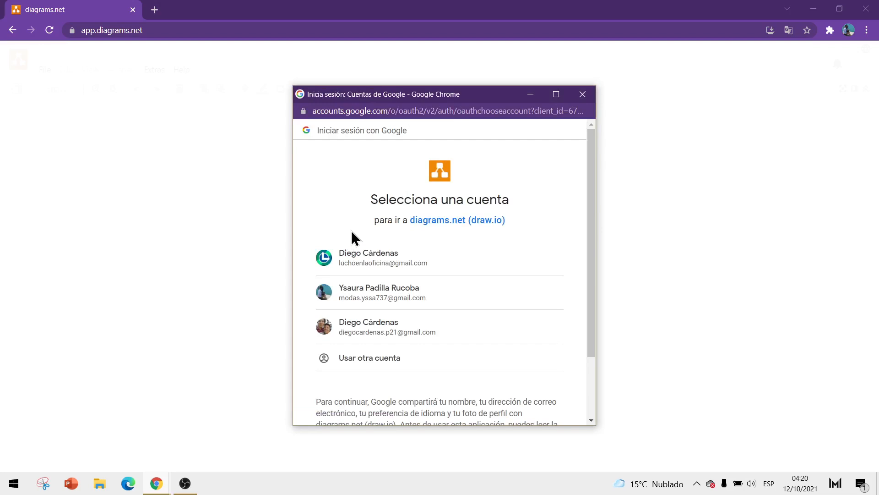
left_click(354, 265)
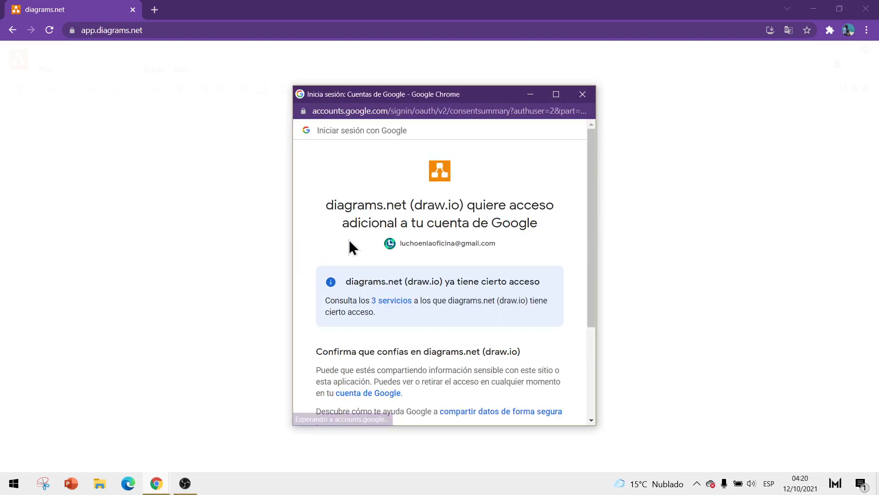
scroll(530, 250, "down", 3)
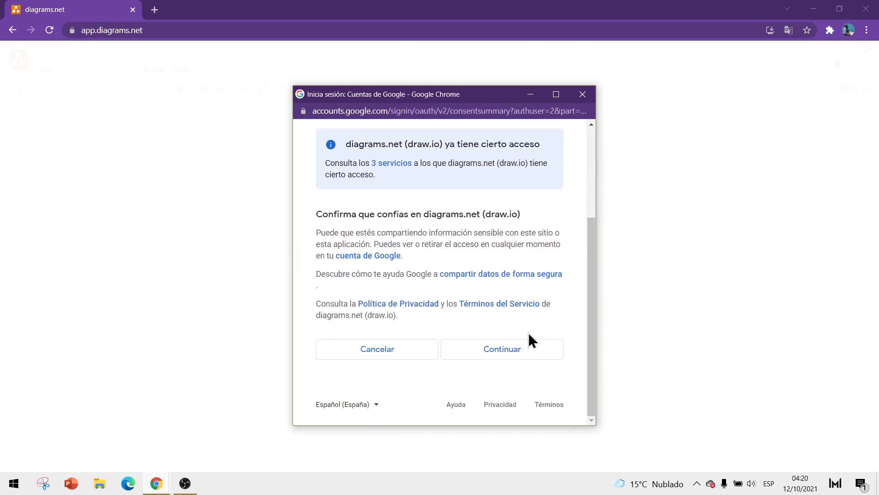
scroll(516, 353, "up", 3)
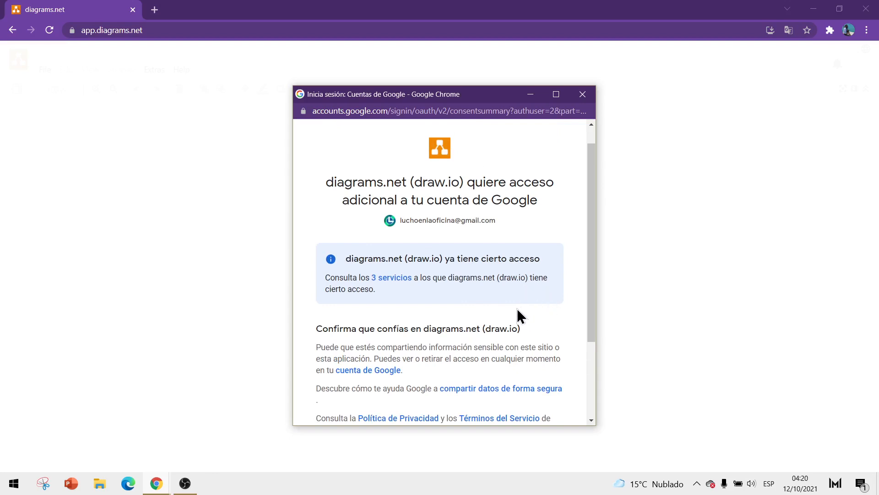
scroll(538, 311, "down", 1)
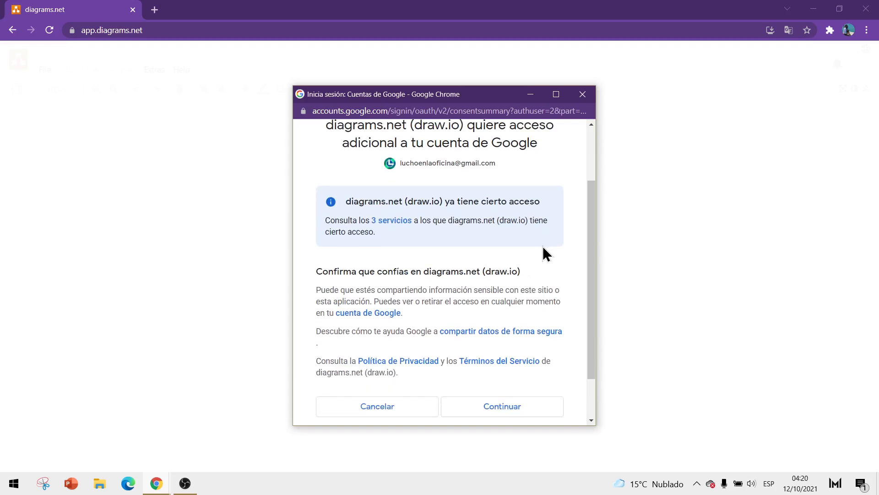
left_click(405, 412)
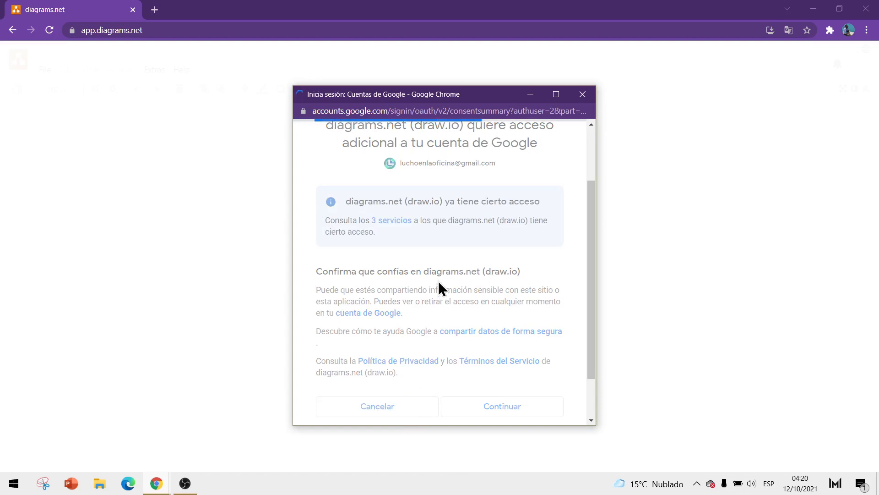
left_click(462, 235)
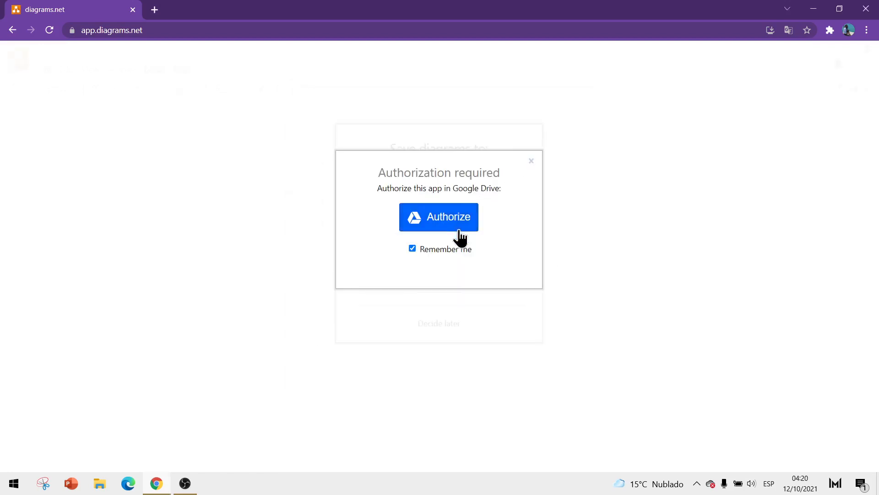
Step: Authorize diagrams.net with the Gmail account, allowing it to connect to Google Drive and manage the files used with the app
left_click(425, 216)
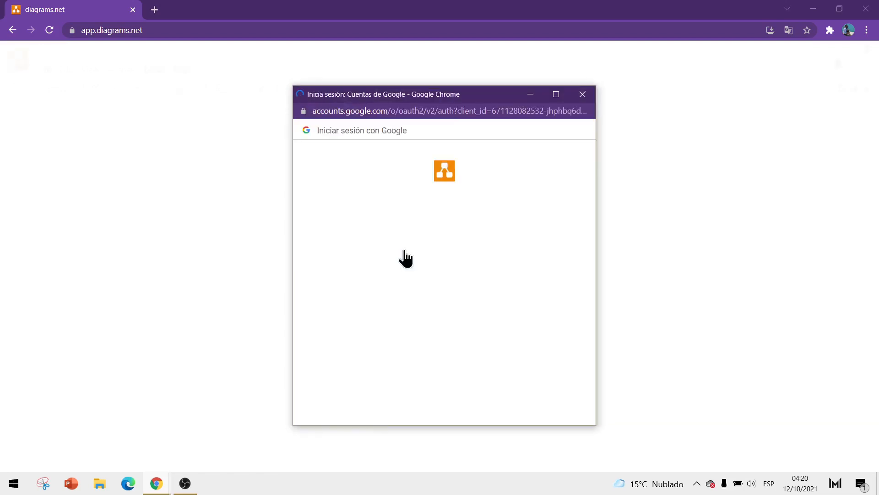
scroll(420, 261, "down", 1)
left_click(409, 272)
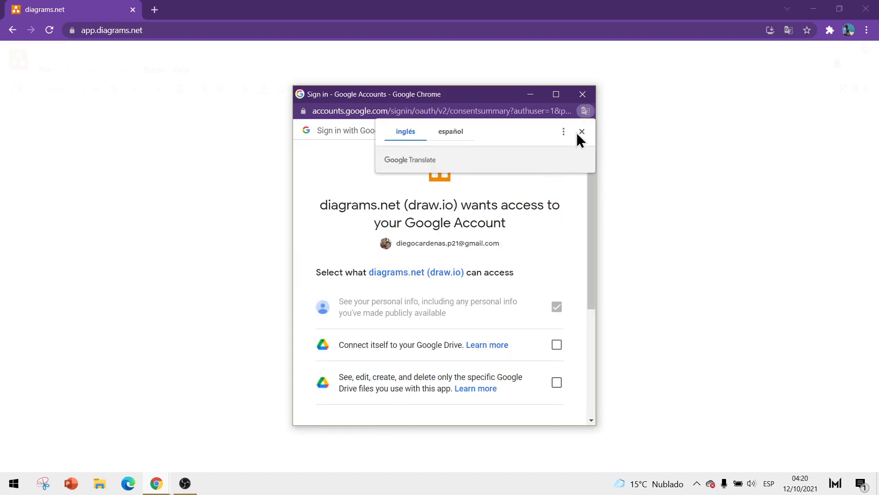
left_click(581, 132)
scroll(504, 298, "down", 1)
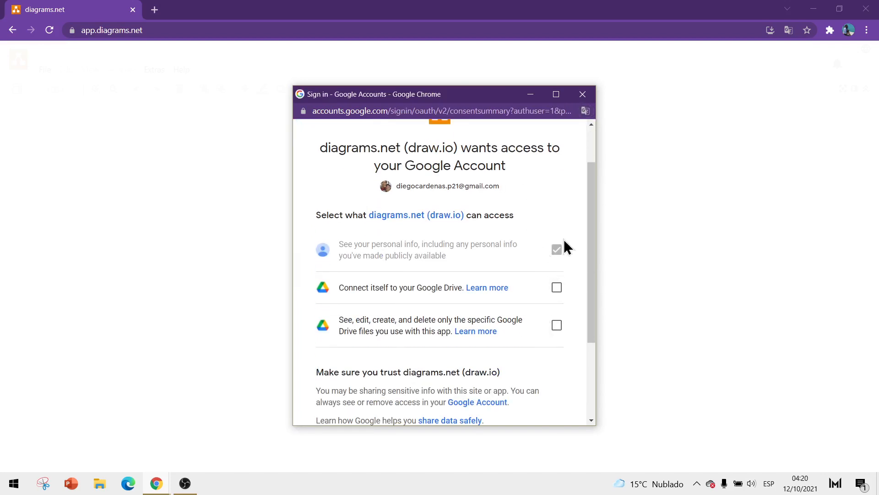
left_click(557, 287)
left_click(557, 325)
scroll(555, 321, "down", 3)
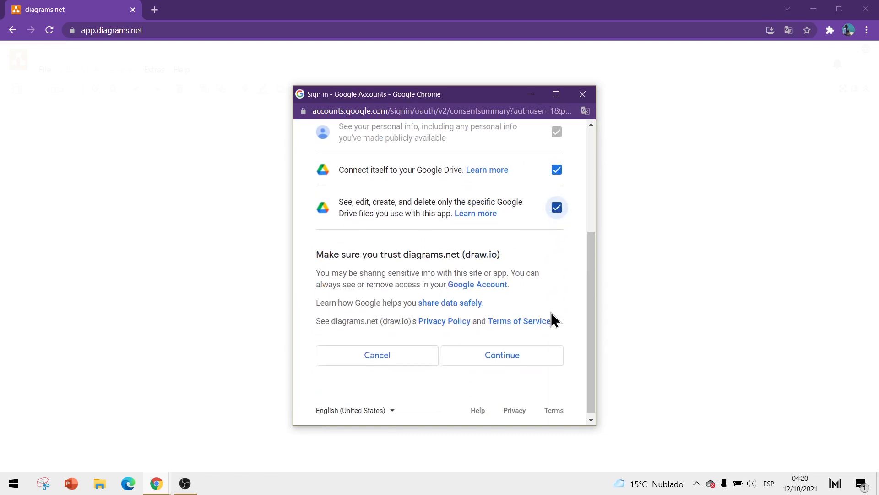
left_click(498, 352)
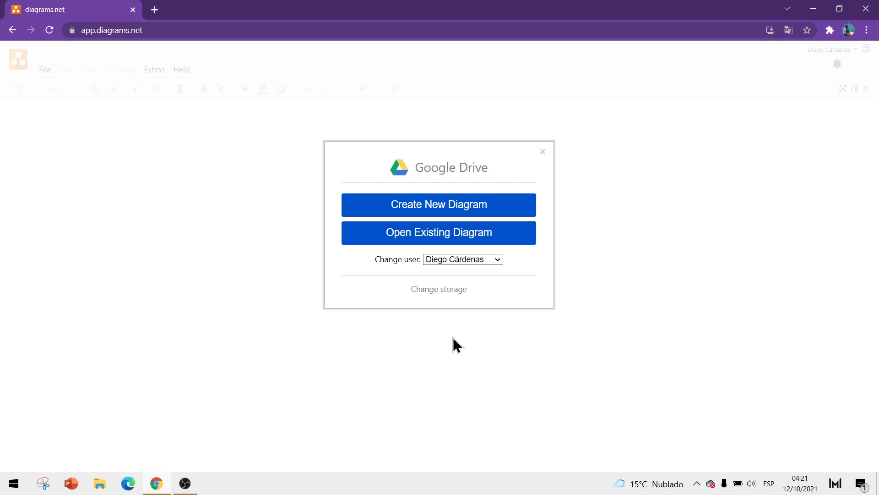
Step: Start a new diagram in Google Drive and look over the basic templates
left_click(436, 207)
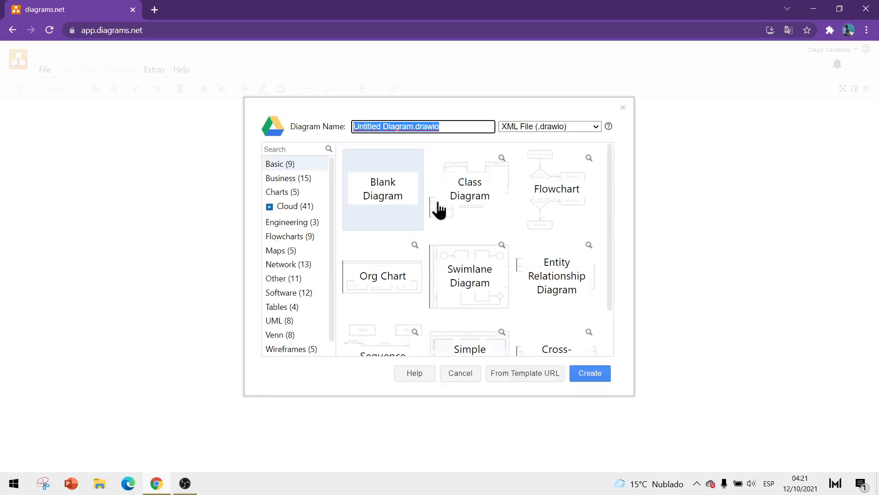
left_click(469, 114)
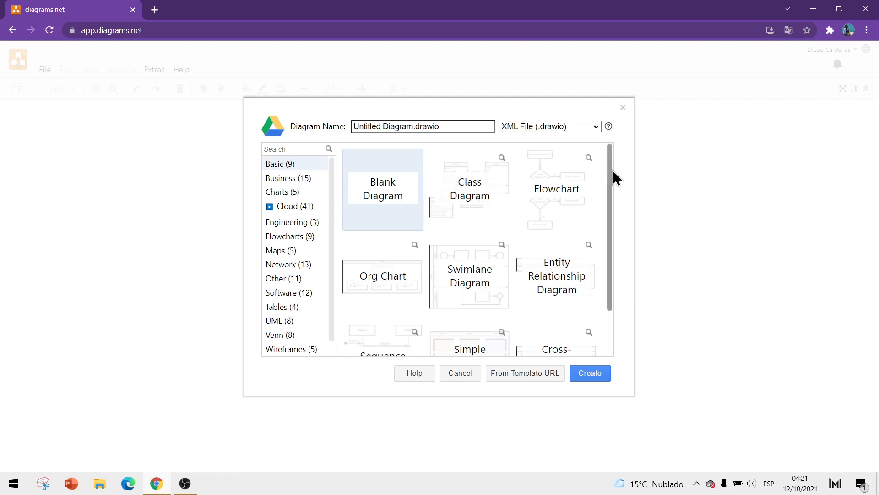
mouse_move(614, 170)
left_mouse_down()
mouse_move(614, 238)
mouse_move(605, 179)
left_mouse_up()
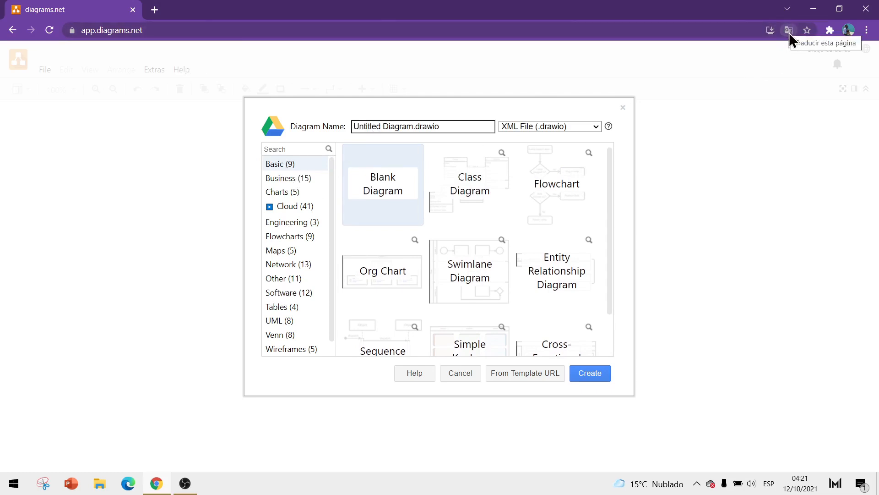
Step: Translate the diagrams.net page into Spanish and dismiss the translation pop-up
right_click(435, 114)
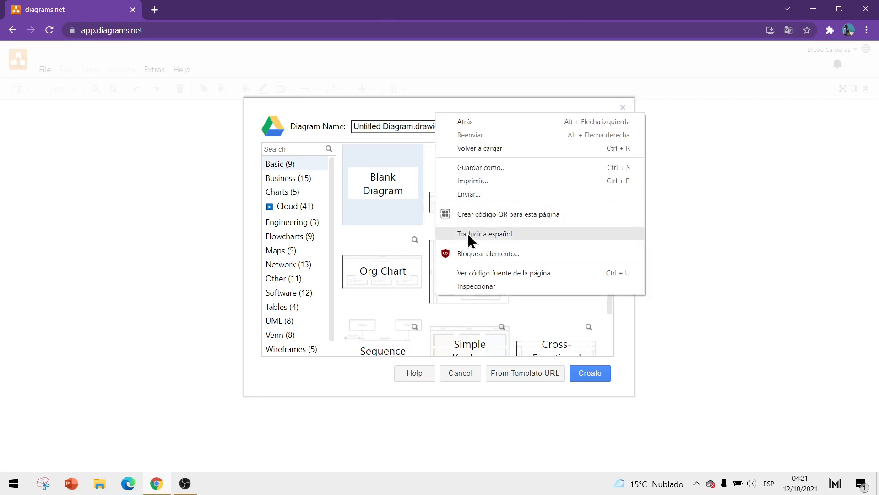
left_click(359, 102)
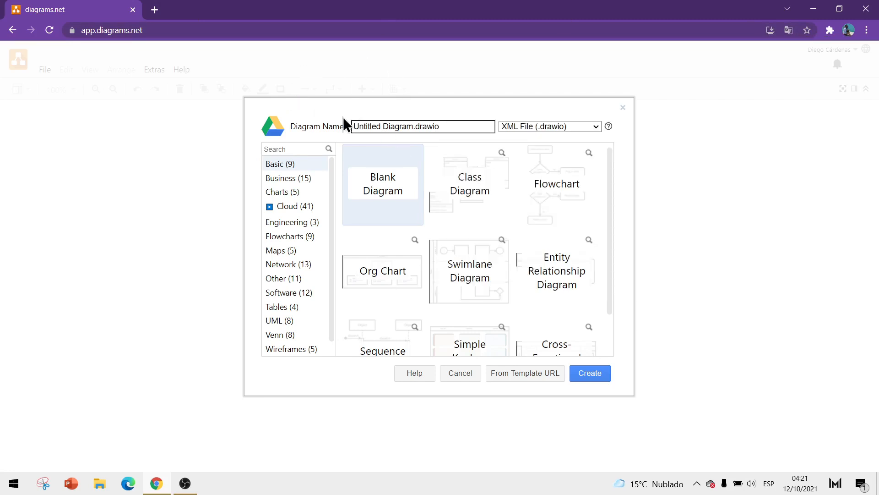
right_click(394, 110)
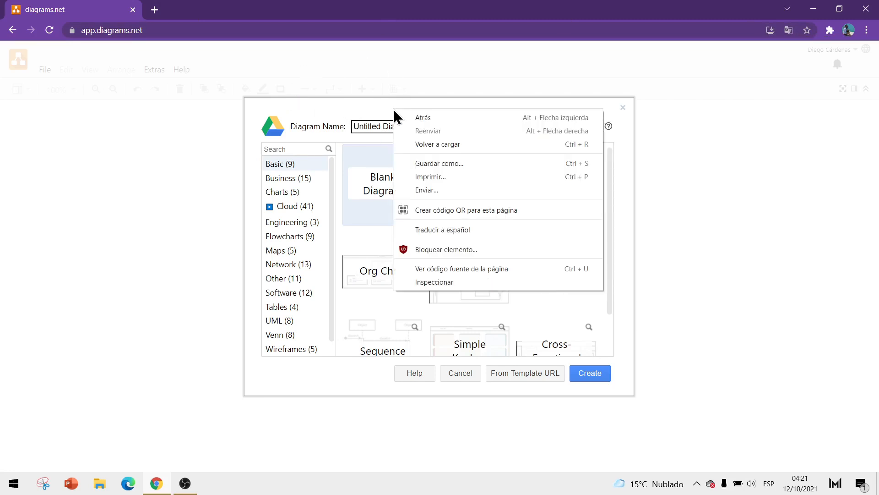
left_click(448, 230)
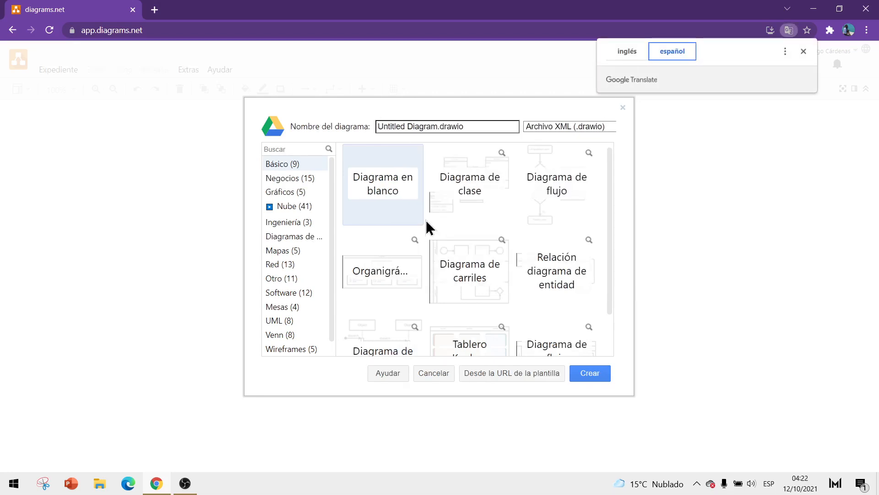
left_click(803, 51)
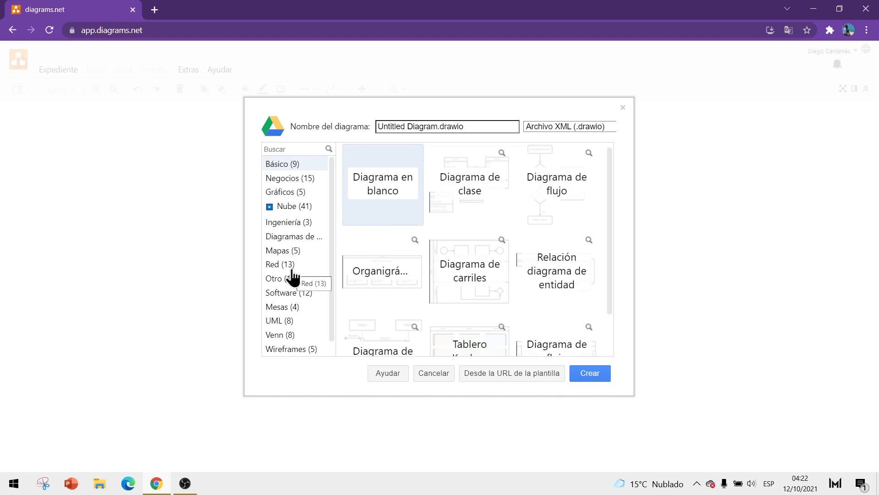
Step: Select the blue organization chart template in the Gráficos category
left_click(289, 223)
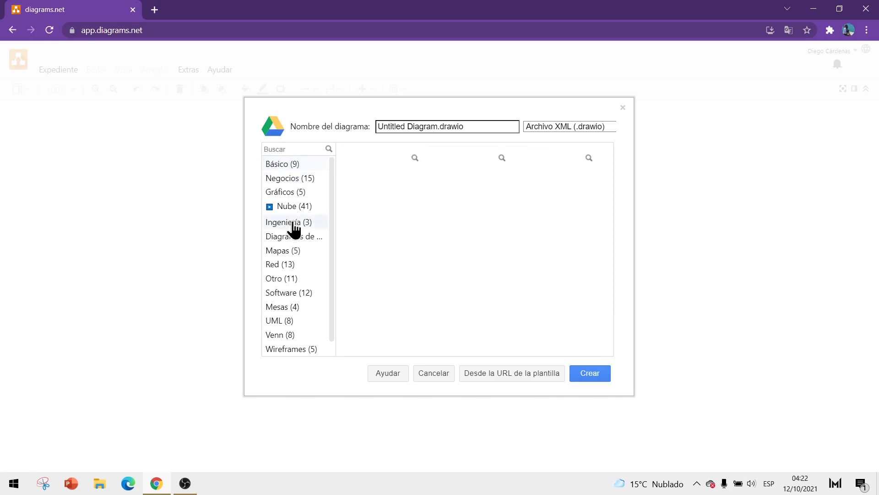
left_click(289, 193)
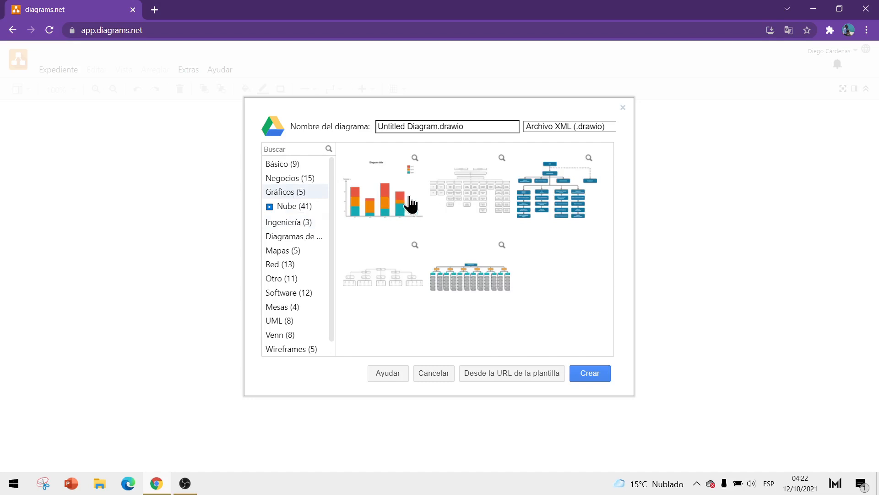
left_click(568, 192)
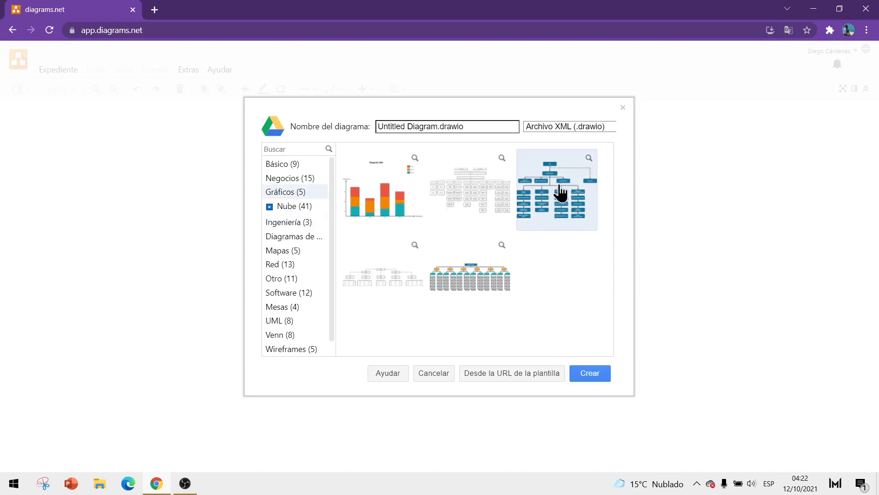
left_click(598, 374)
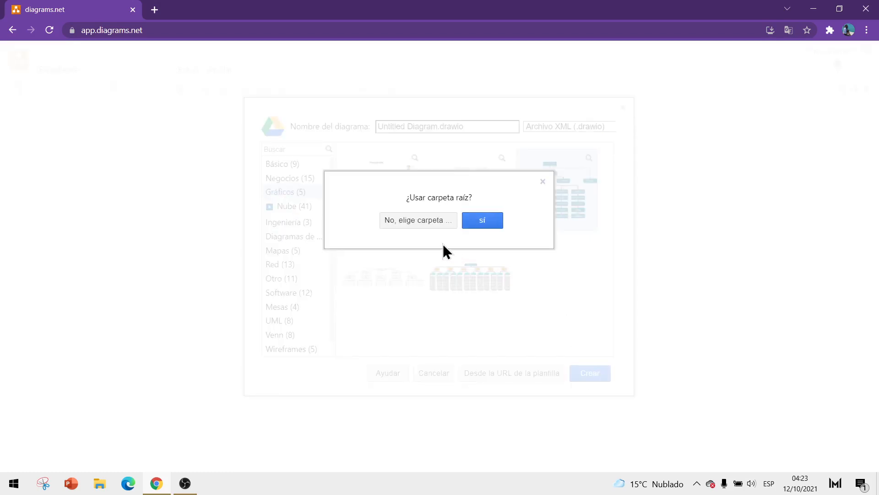
left_click(415, 223)
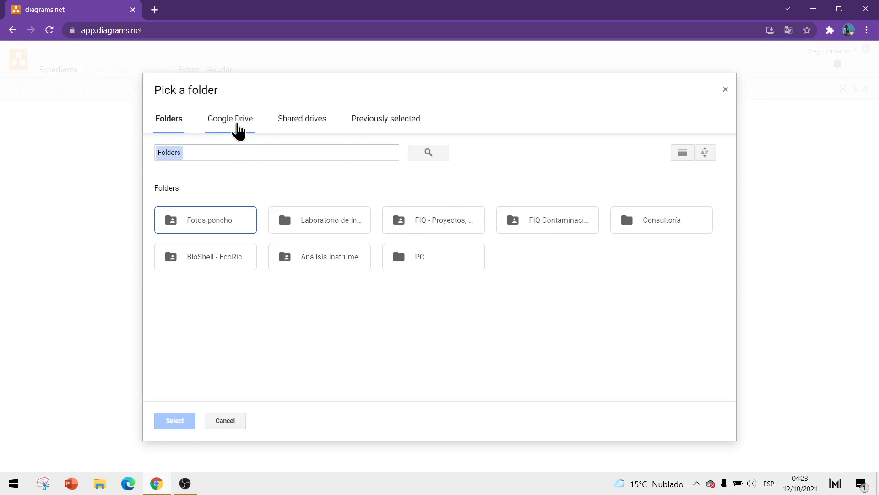
left_click(237, 124)
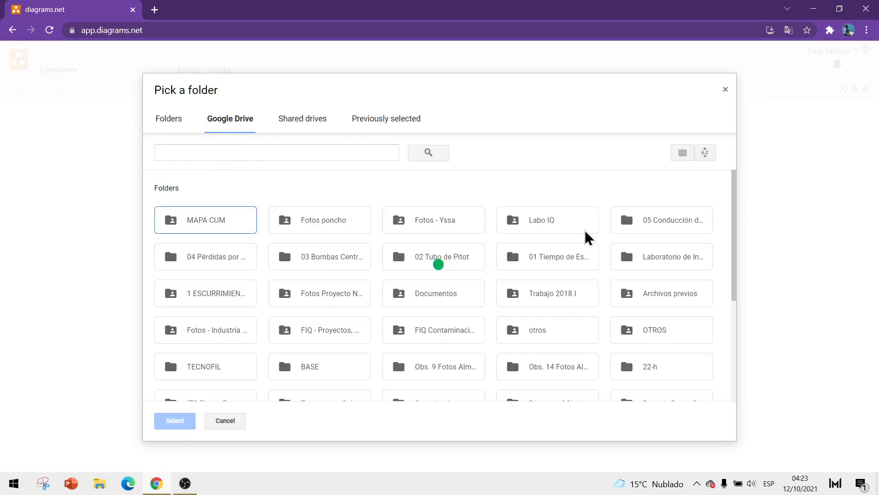
scroll(289, 255, "down", 2)
scroll(291, 255, "up", 2)
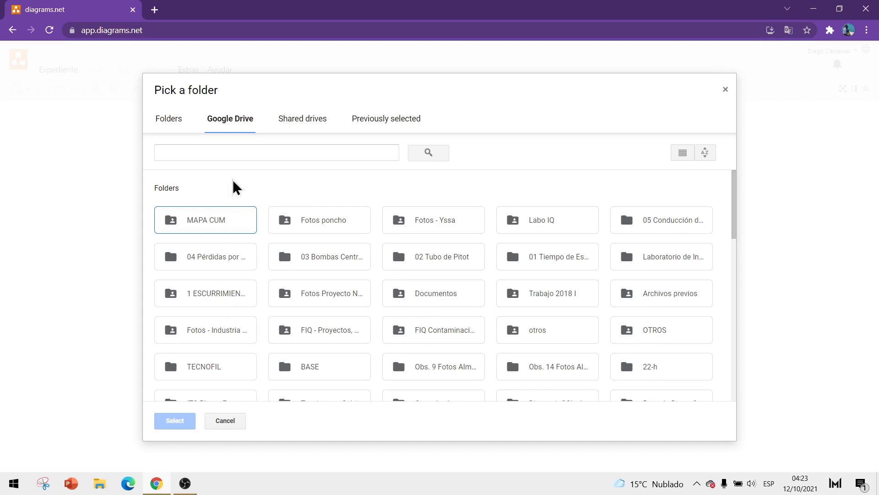
left_click(232, 421)
Step: Create the diagram from the selected template in the root folder of Google Drive
left_click(584, 379)
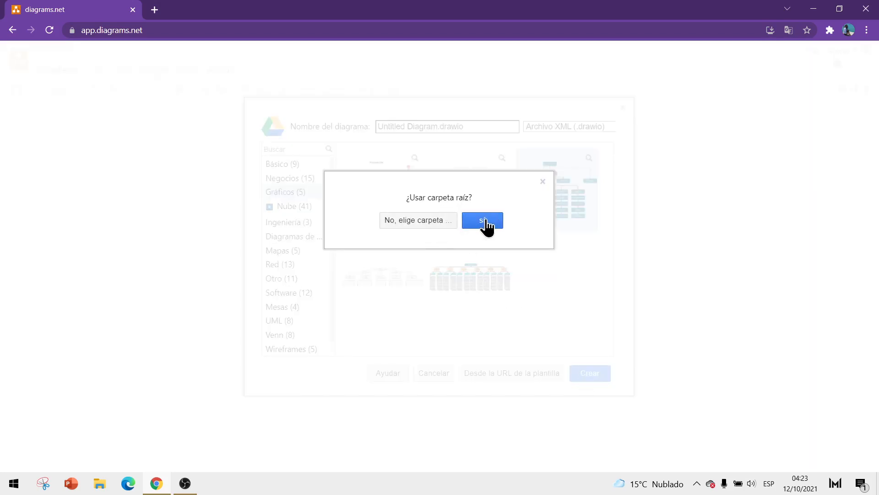
left_click(486, 226)
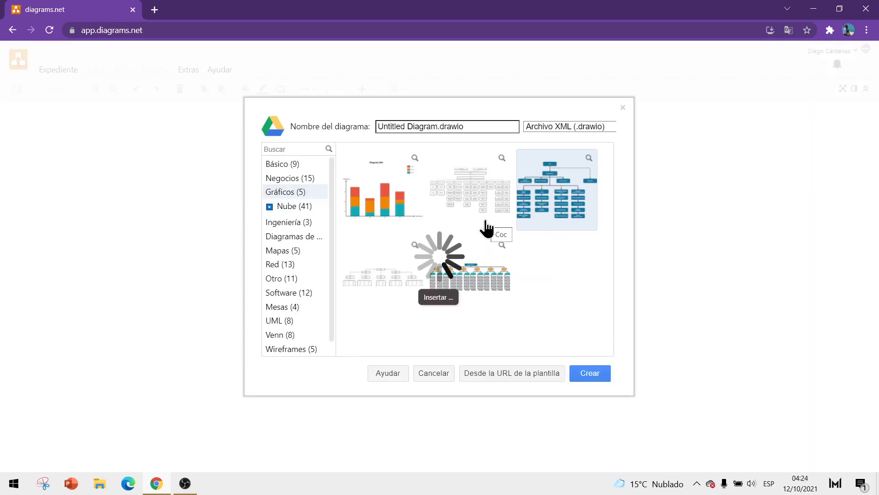
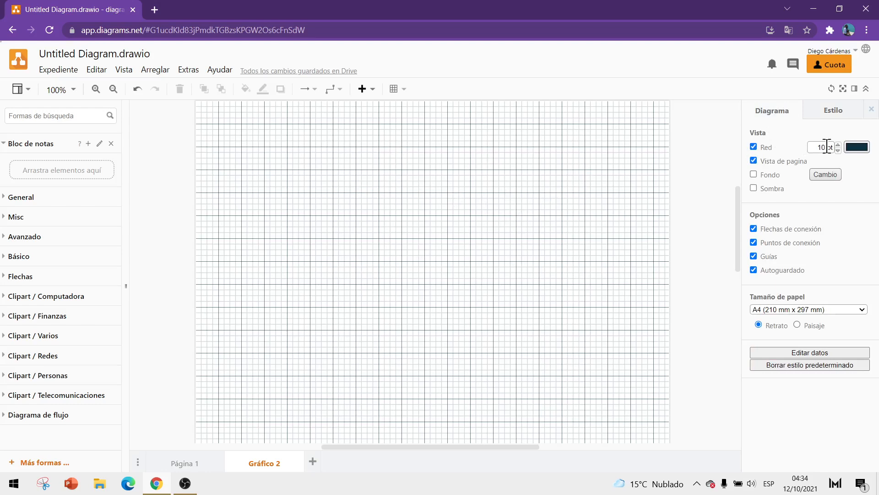
Step: Apply the style with cream shapes, teal outlines and a mauve background to the Gráfico 2 page
left_click(187, 458)
left_click(265, 459)
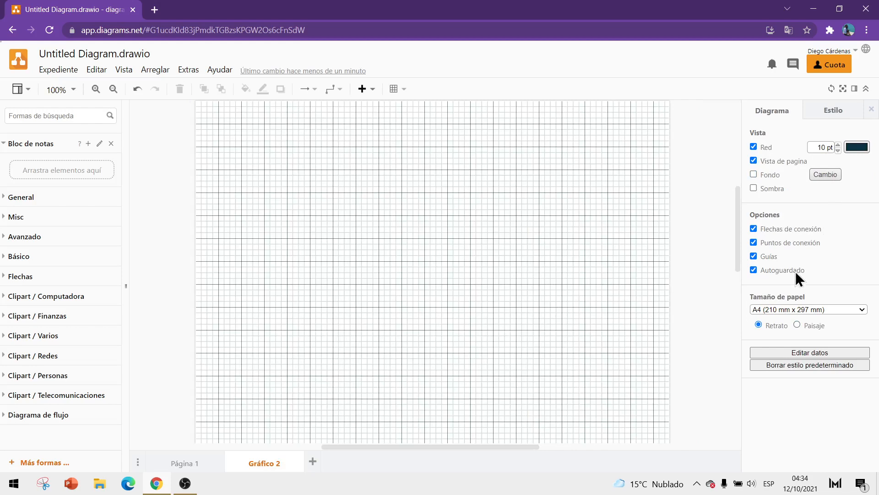
left_click(825, 114)
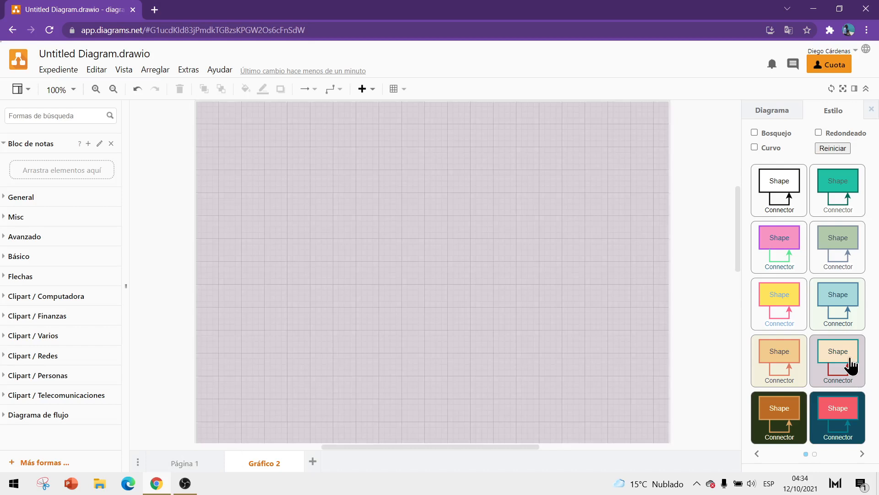
left_click(851, 365)
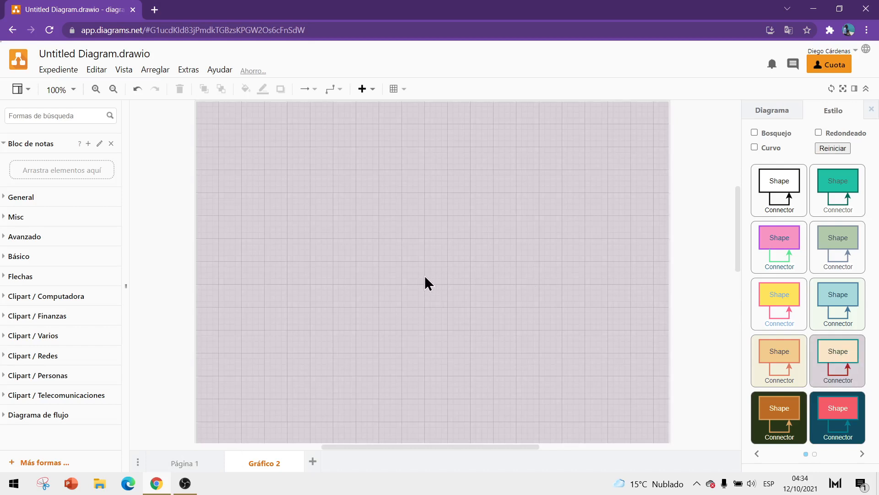
Step: Add a General circle near the top of the page at about 374, 60 pt and a square below it at about 374, 190 pt
left_click(5, 197)
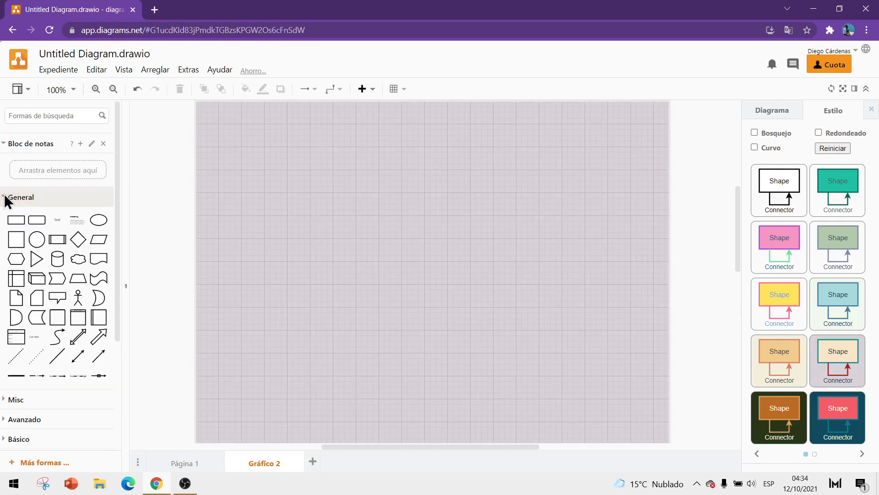
left_click(36, 242)
left_click_drag(430, 267, 432, 153)
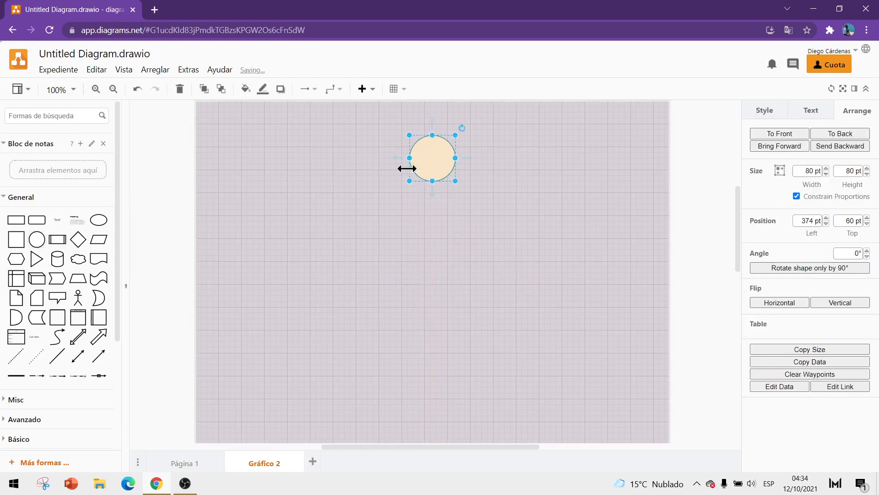
left_click(20, 239)
left_click_drag(431, 270, 431, 227)
Step: Insert a General block arrow and place it to the left of the square, starting at about 230, 270
scroll(62, 260, "down", 1)
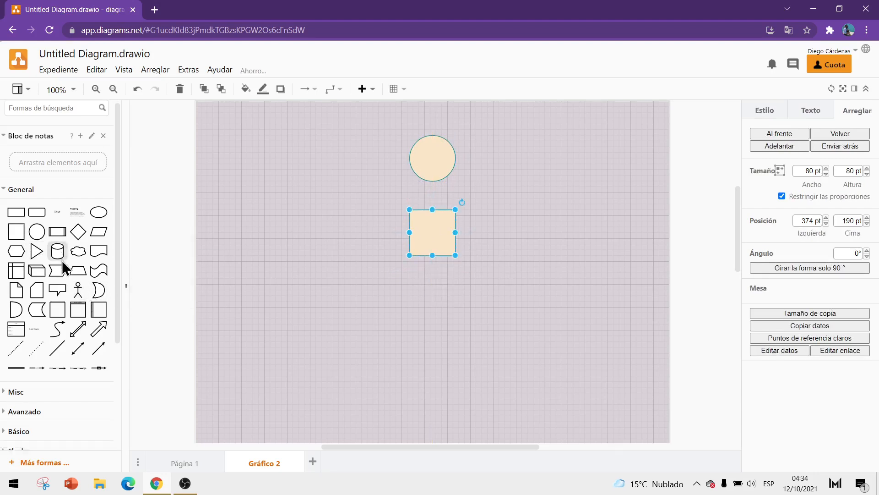
scroll(62, 260, "down", 2)
left_click(102, 282)
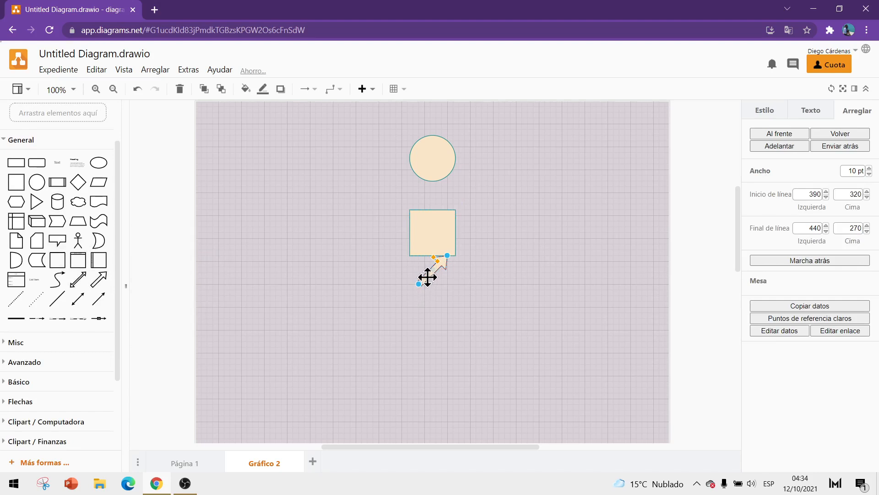
left_click_drag(428, 277, 307, 243)
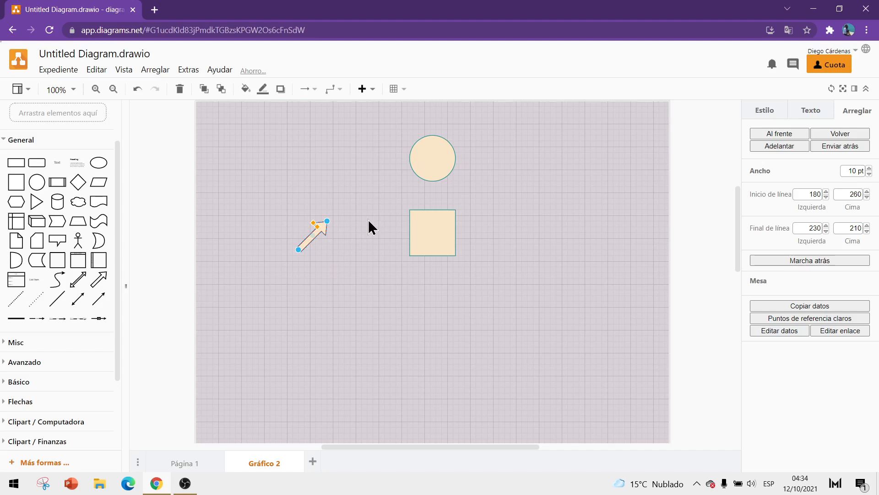
scroll(364, 204, "up", 3)
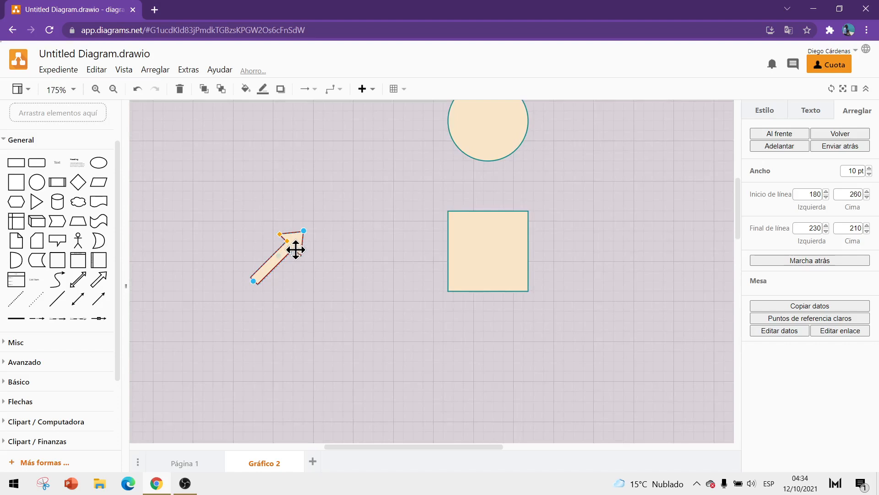
left_click_drag(296, 250, 346, 259)
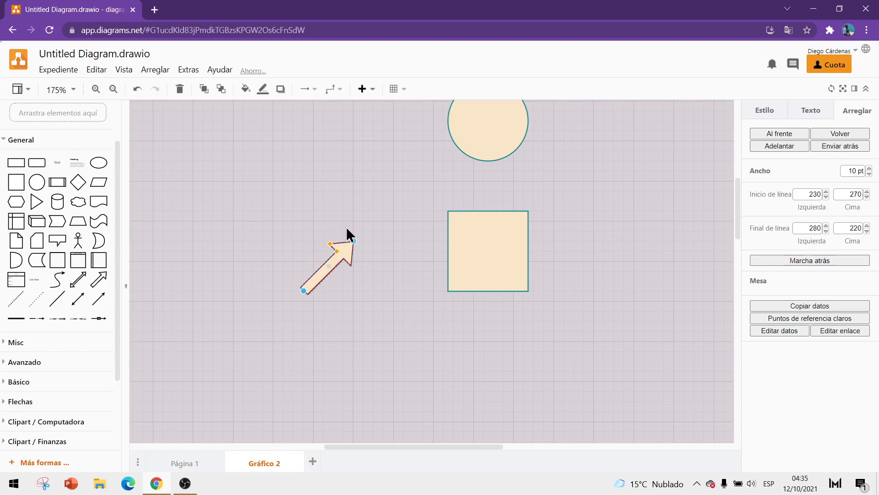
Step: Stretch the arrow's tip toward the square to about 340, 200 and thicken the arrow to about 32 pt
left_click_drag(353, 241, 379, 268)
left_click_drag(385, 345, 419, 203)
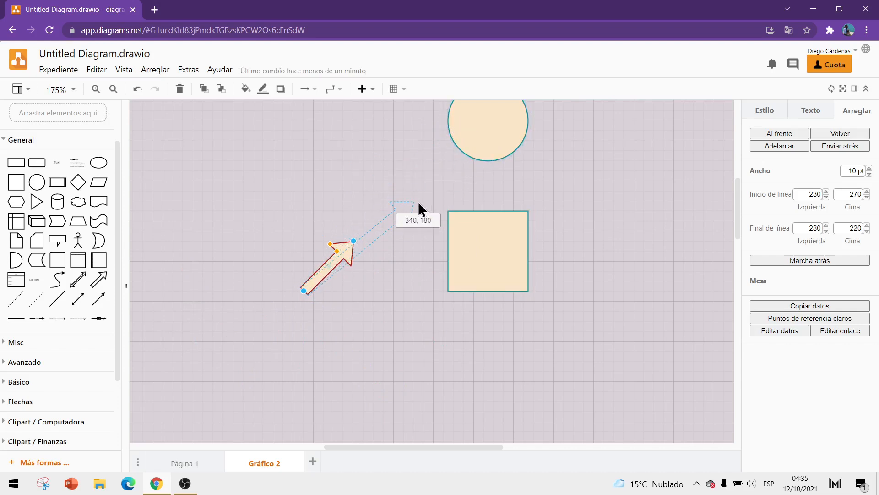
left_click_drag(434, 235, 458, 151)
left_click_drag(458, 148, 409, 219)
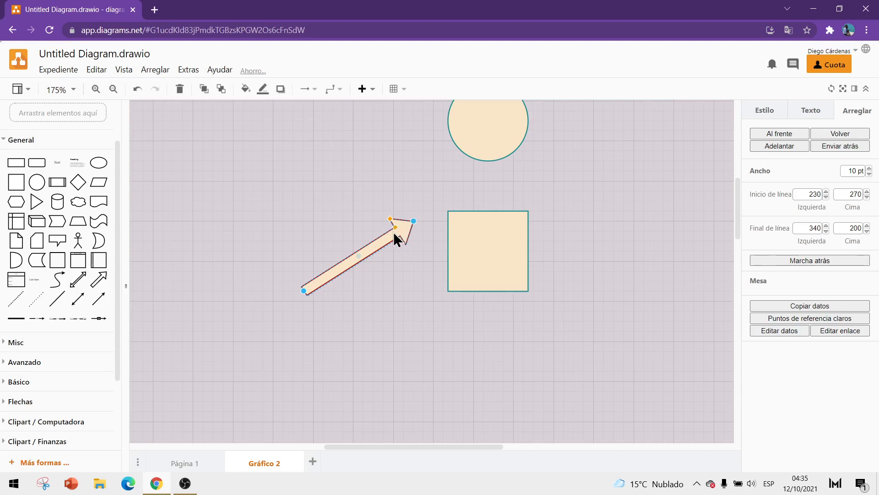
left_click_drag(395, 227, 369, 244)
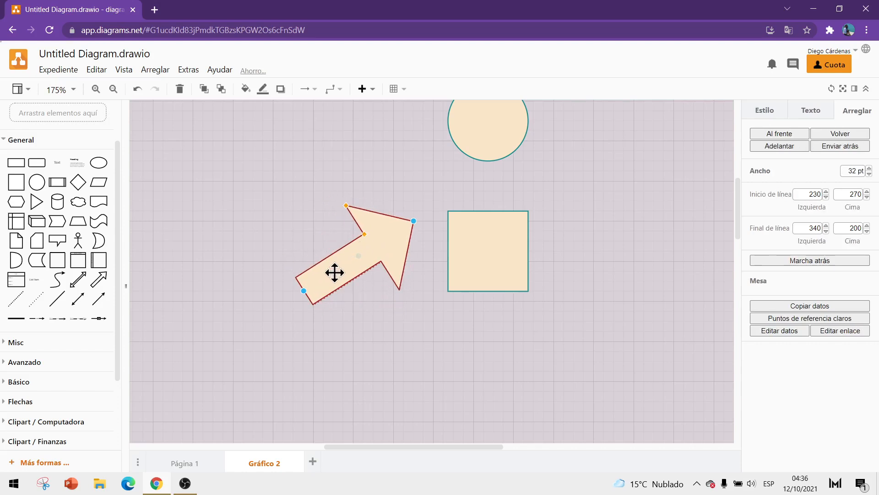
Step: Insert the cross-functional flowchart from the Misc shapes and move it to about 340 pt left, 50 pt top
scroll(449, 305, "down", 1)
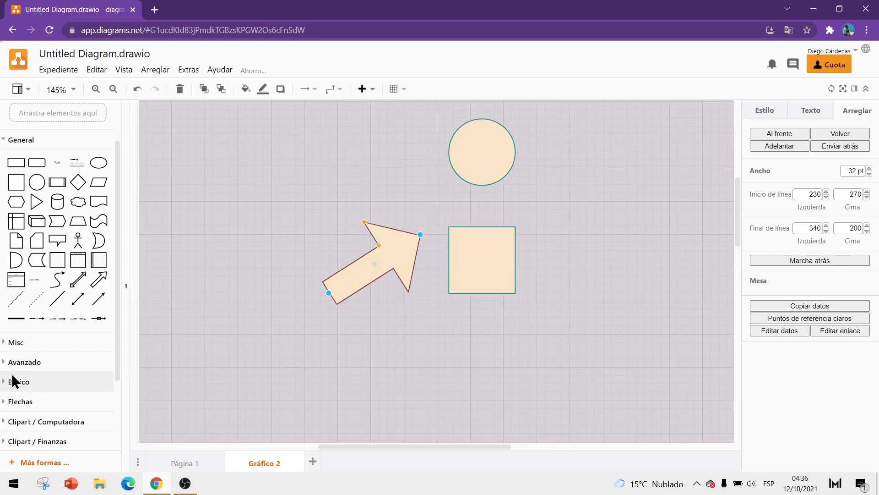
left_click(11, 349)
scroll(20, 378, "down", 4)
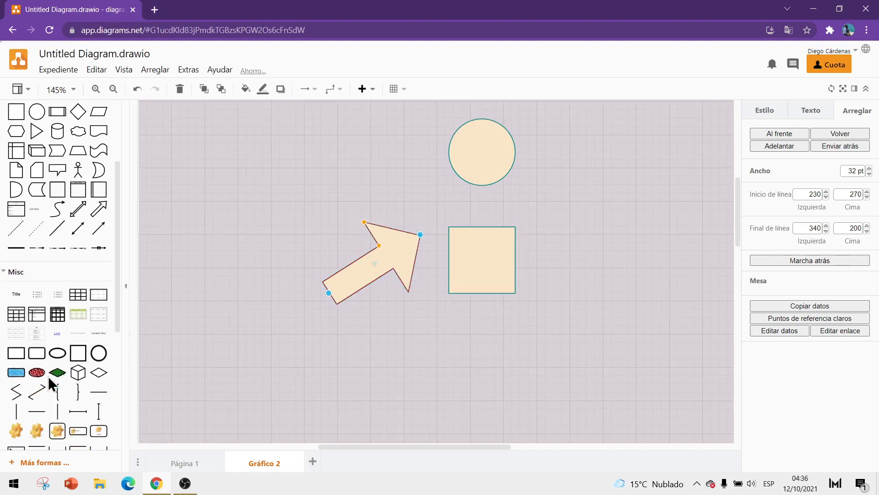
mouse_move(77, 271)
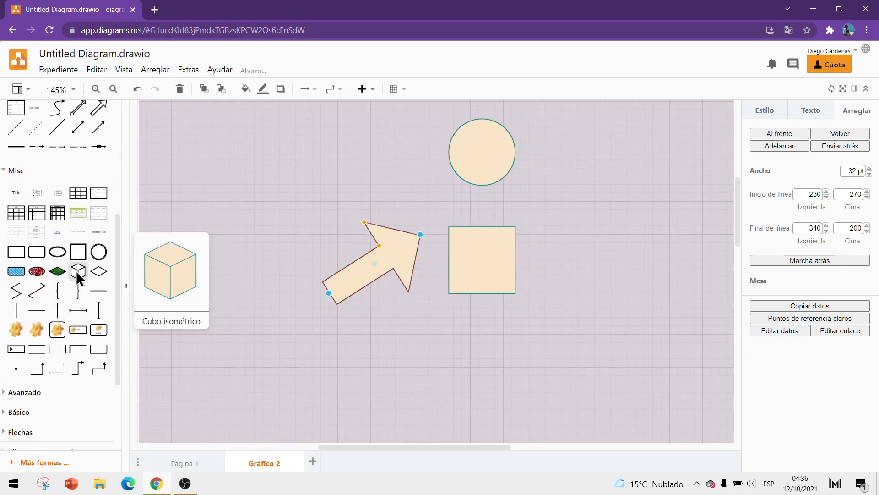
mouse_move(55, 217)
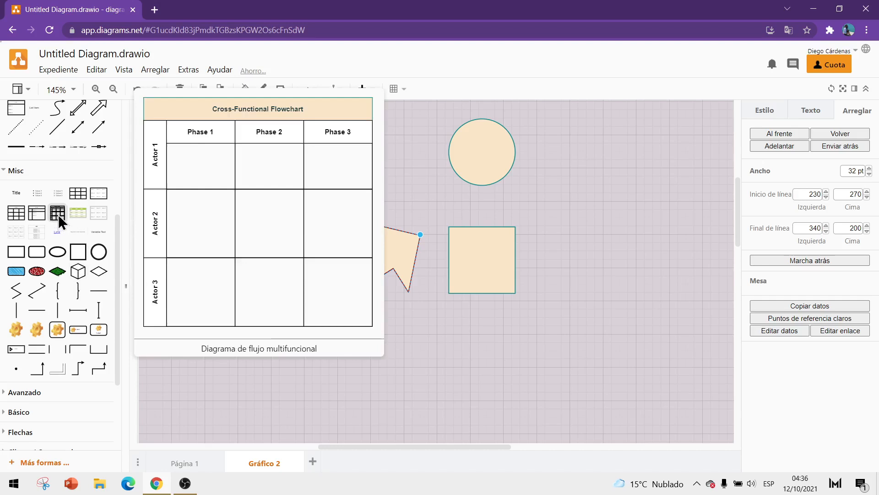
left_click(58, 214)
scroll(605, 315, "down", 2)
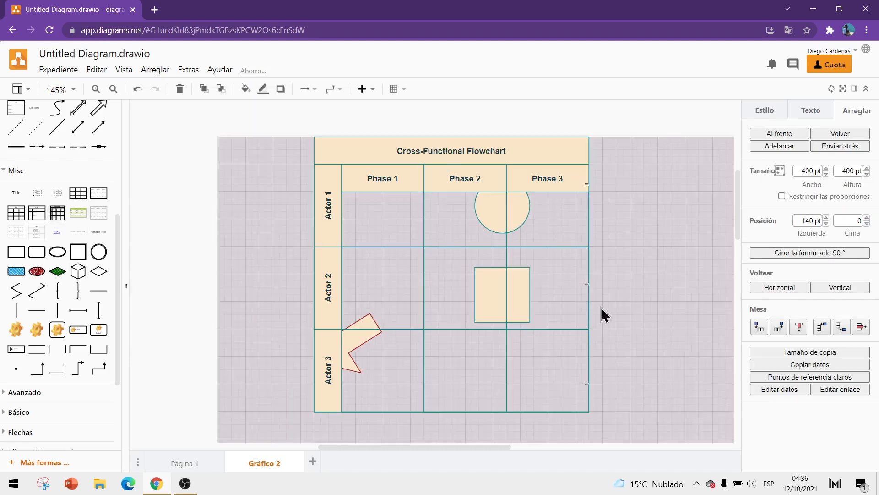
left_click_drag(535, 174, 650, 203)
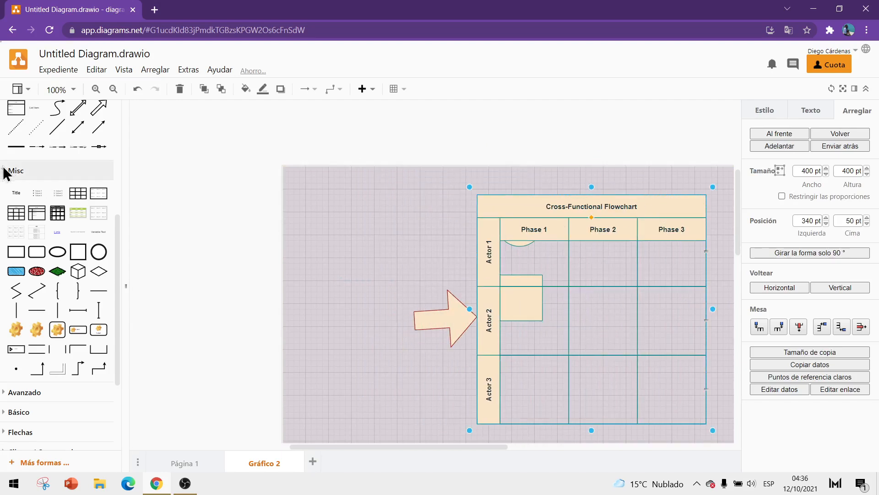
Step: Add a General text label and place it above the arrow at about 180 pt left, 140 pt top
mouse_move(14, 197)
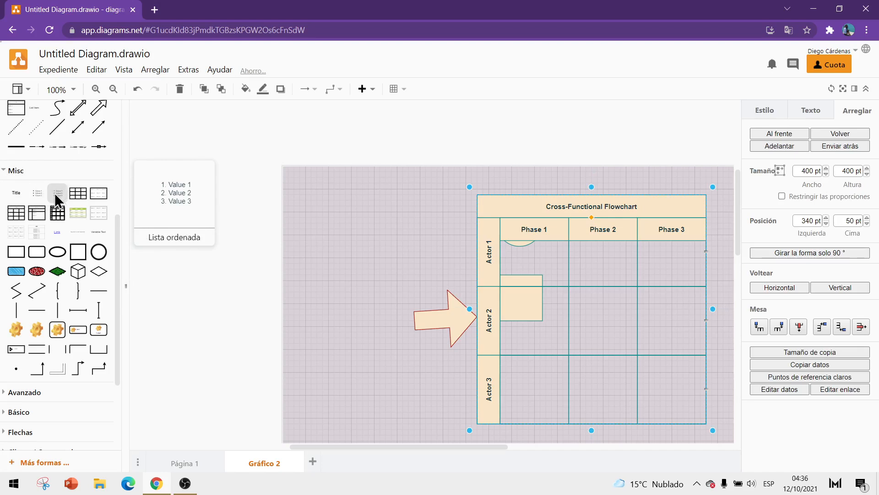
scroll(54, 196, "up", 5)
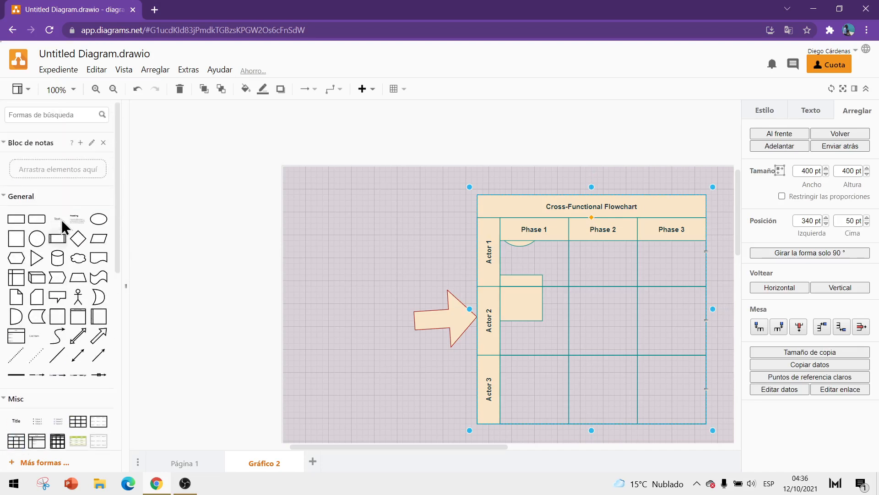
mouse_move(56, 221)
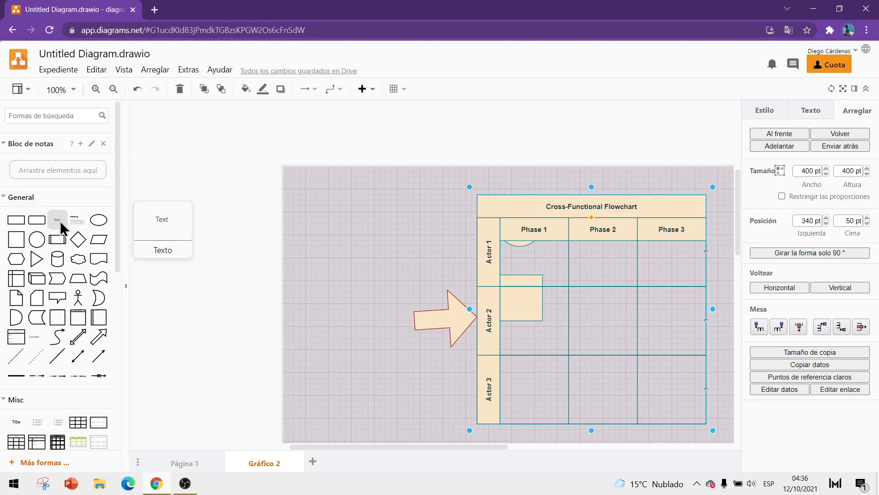
left_click(56, 223)
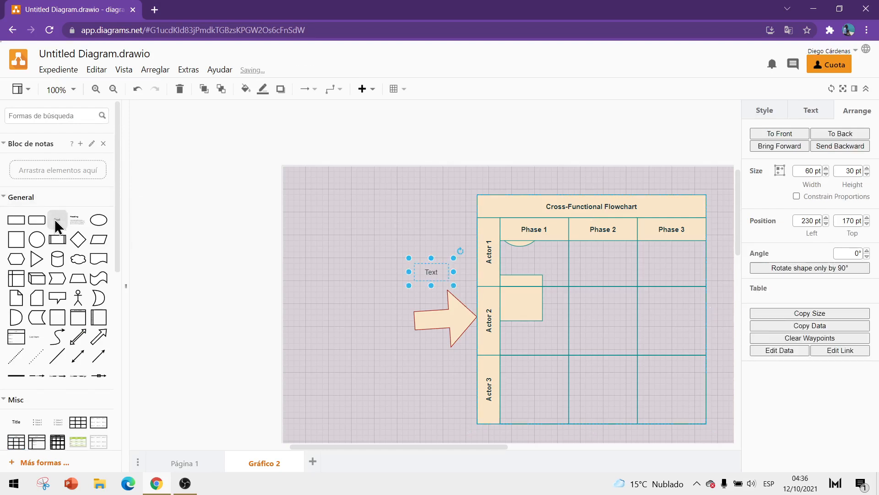
left_click_drag(438, 268, 410, 253)
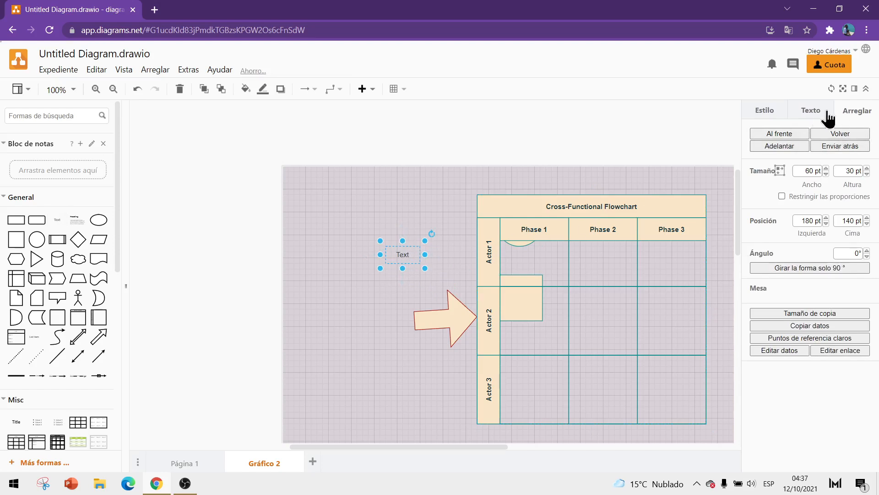
Step: Format the text label as bold, italic and underlined in the Tahoma font
left_click(811, 111)
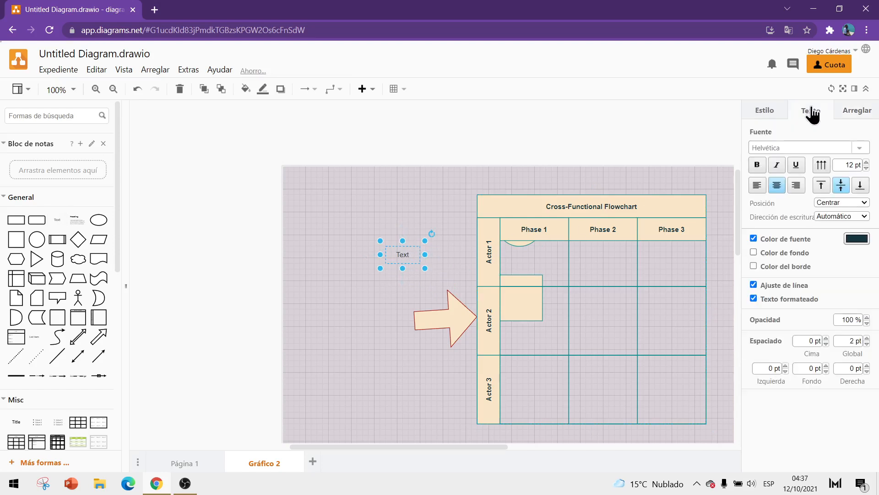
left_click(758, 166)
left_click(782, 168)
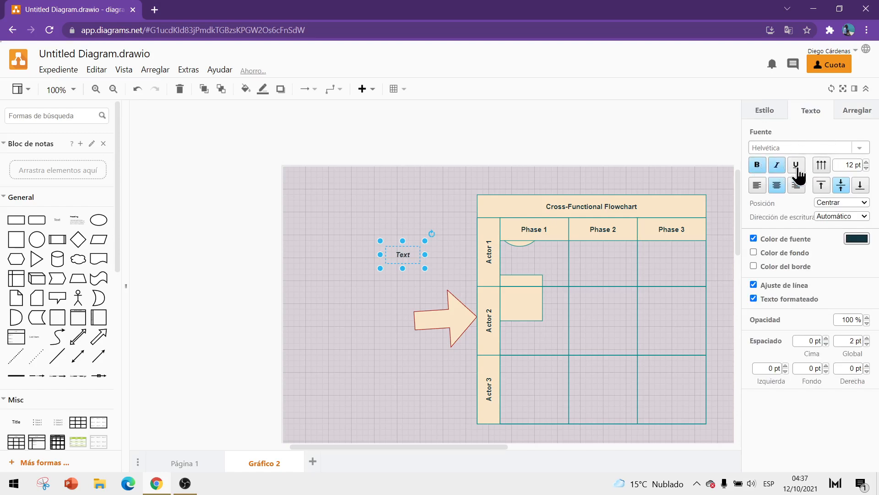
left_click(796, 168)
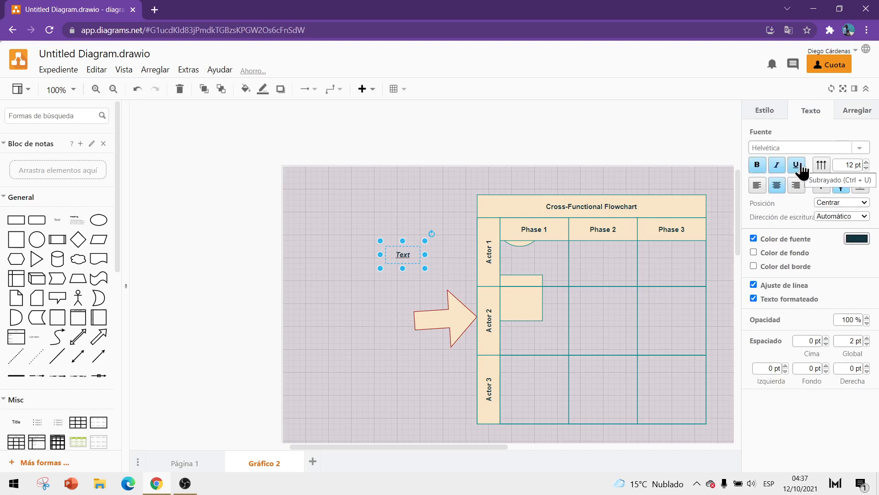
left_click(861, 149)
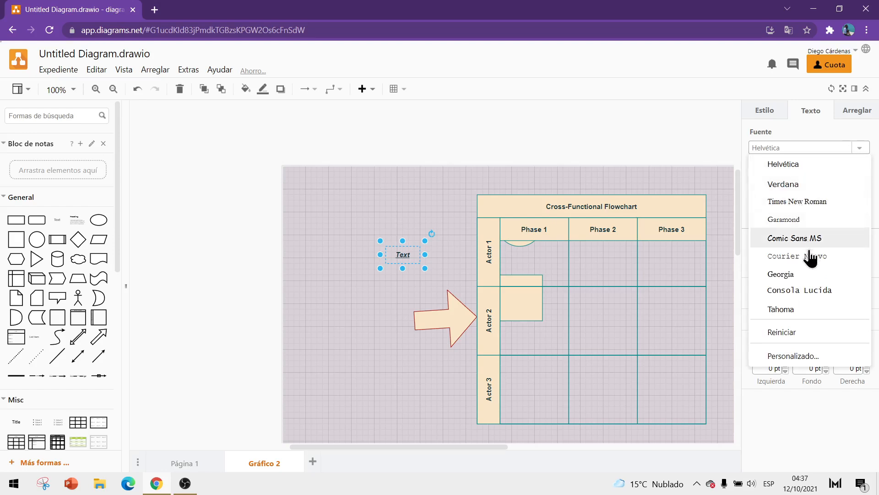
left_click(796, 313)
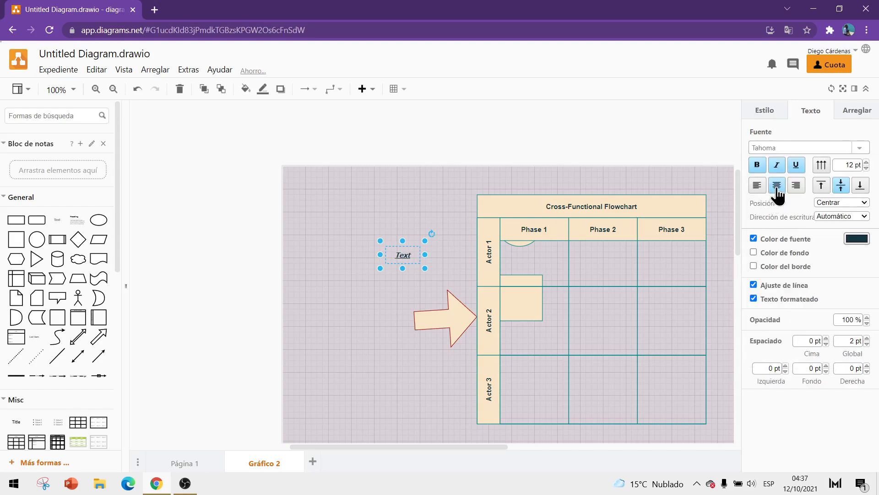
Step: Try left and right alignment on the text label and set it back to centred
left_click(757, 187)
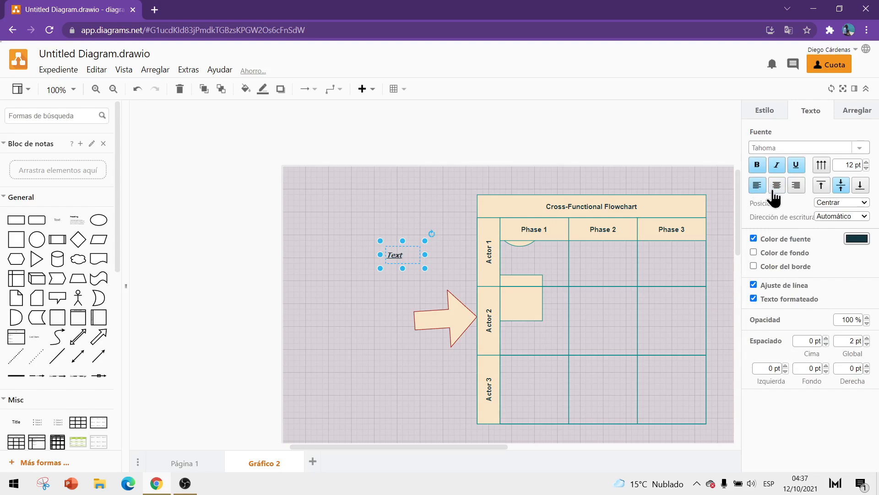
left_click(796, 188)
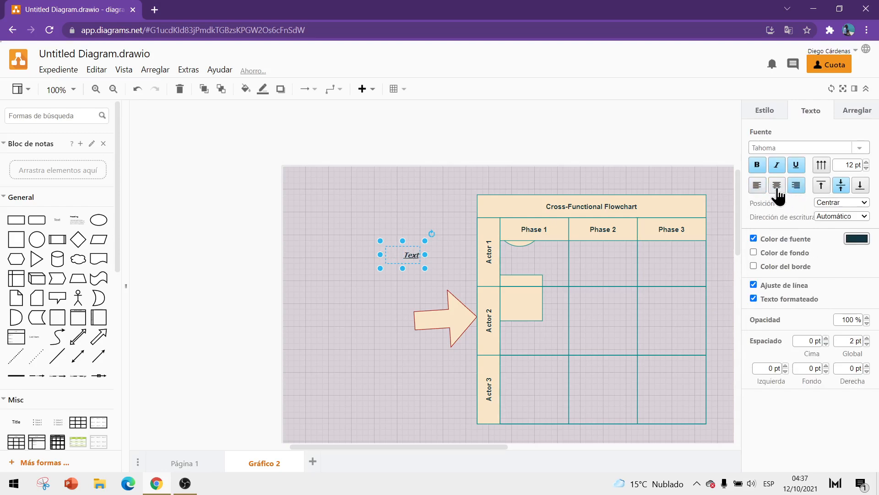
left_click(778, 188)
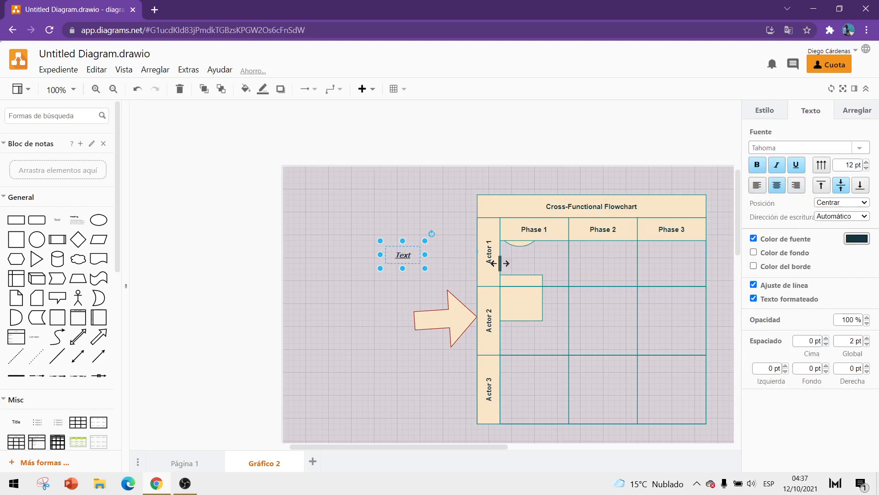
Step: Remove the italics from the text label and replace its text with "Este es un gráfico de prueba"
left_click(777, 170)
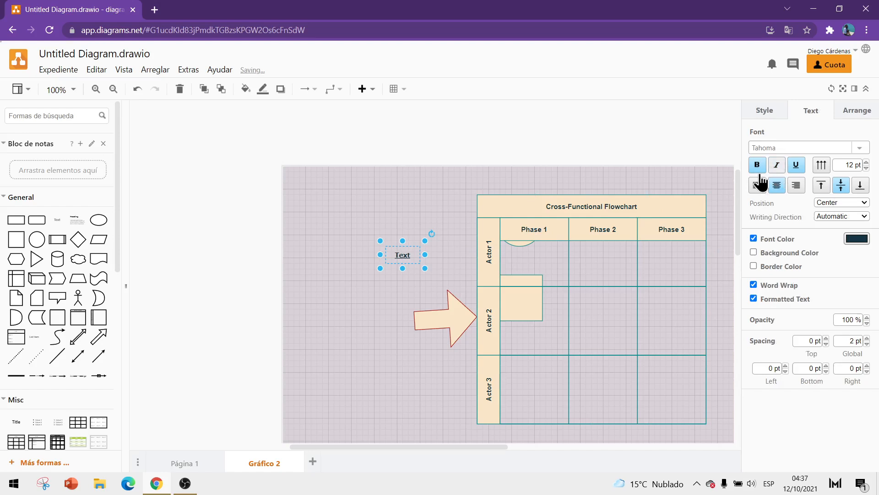
double_click(406, 255)
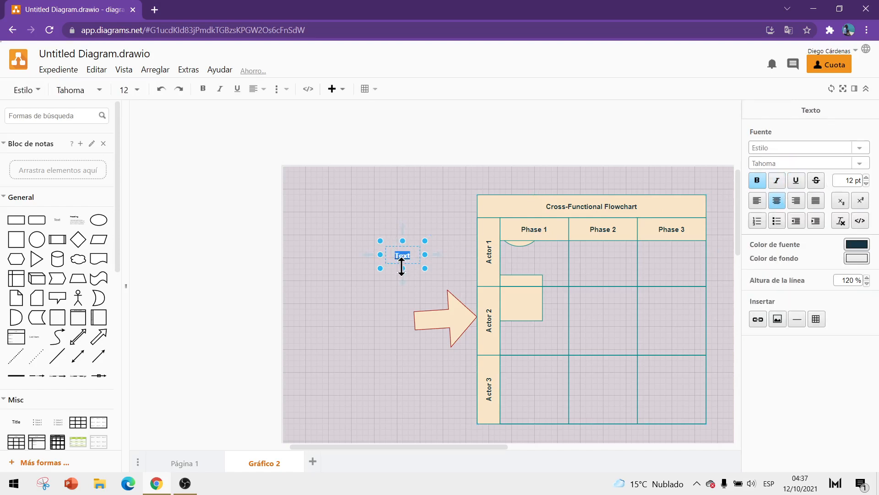
scroll(398, 267, "up", 5)
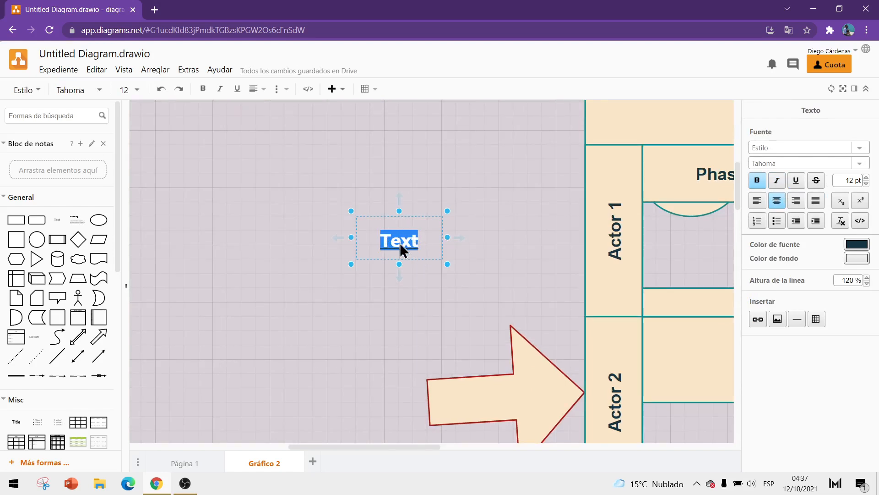
type("ste es")
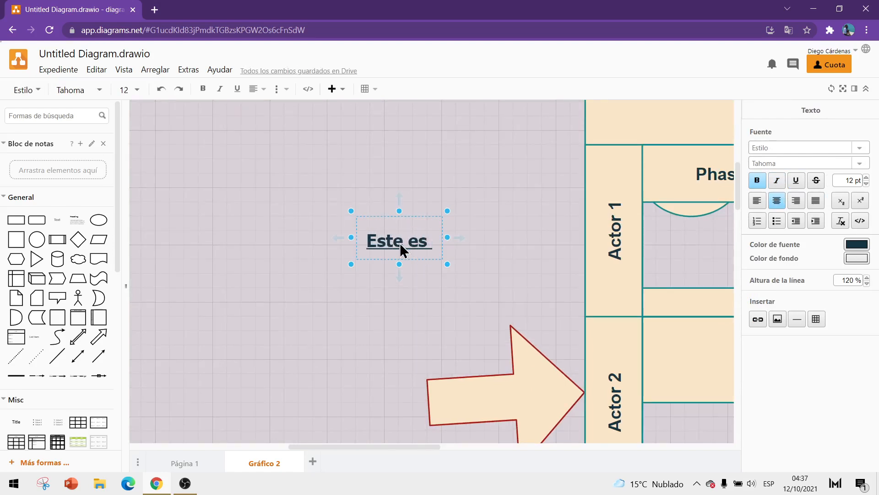
type(" un gráfi")
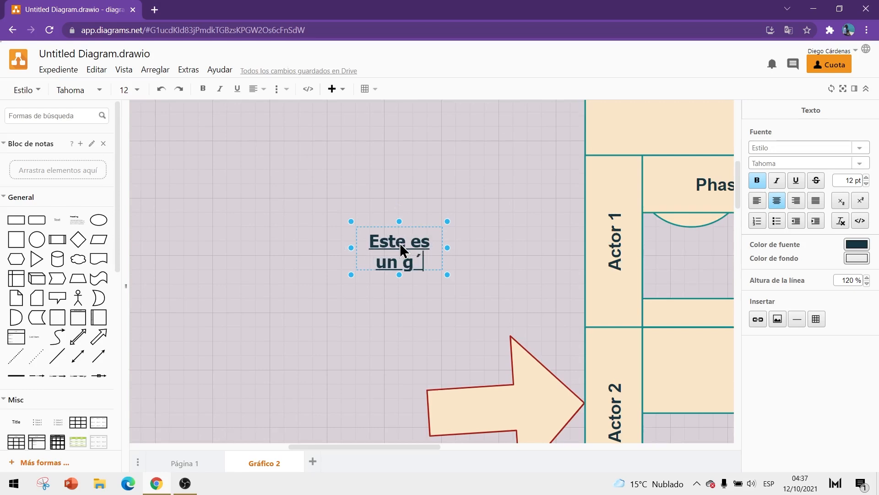
type("co sw")
key("BackSpace")
key("BackSpace")
type("de")
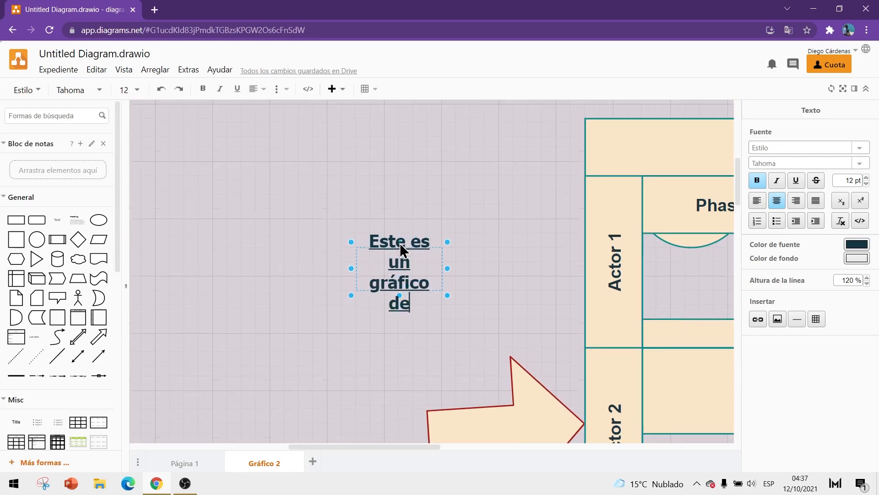
type(" prueba")
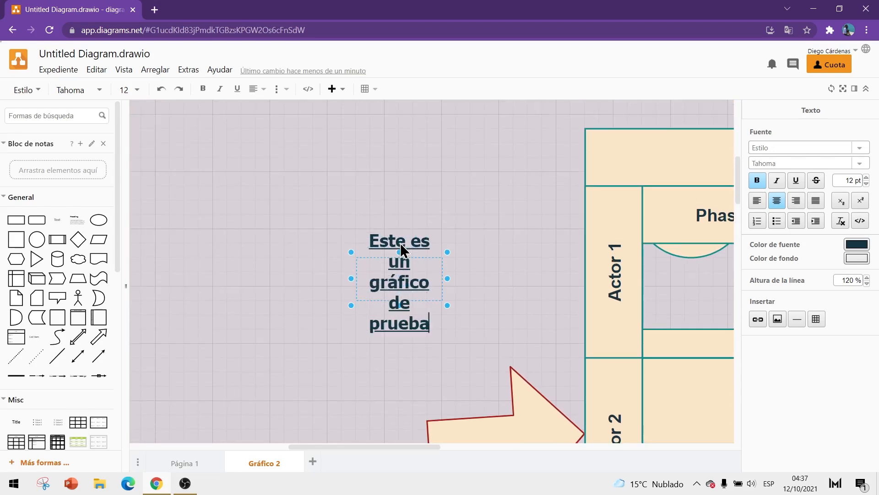
Step: Widen the text label so its wording fits on two lines and reposition it above the block arrow
left_click(445, 278)
left_click_drag(445, 277, 543, 275)
left_click_drag(442, 301, 408, 253)
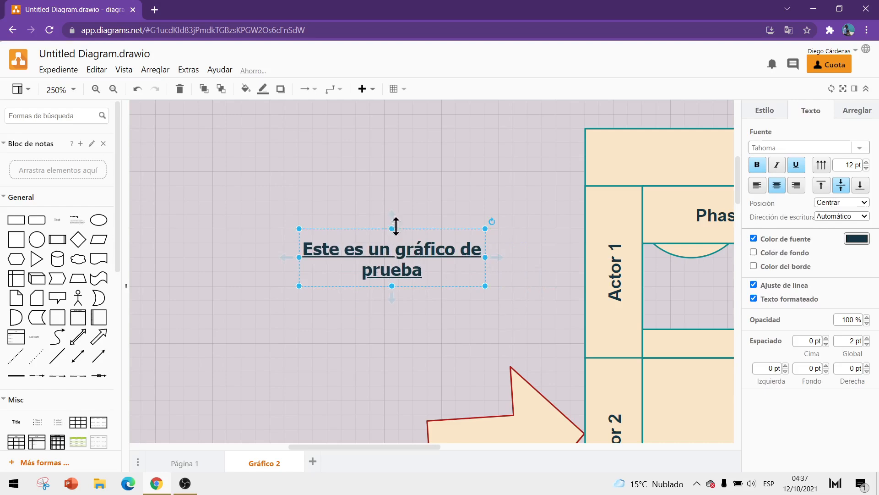
Step: Add a diamond below the text label, joined to it by a connector pointing down from the label
mouse_move(288, 261)
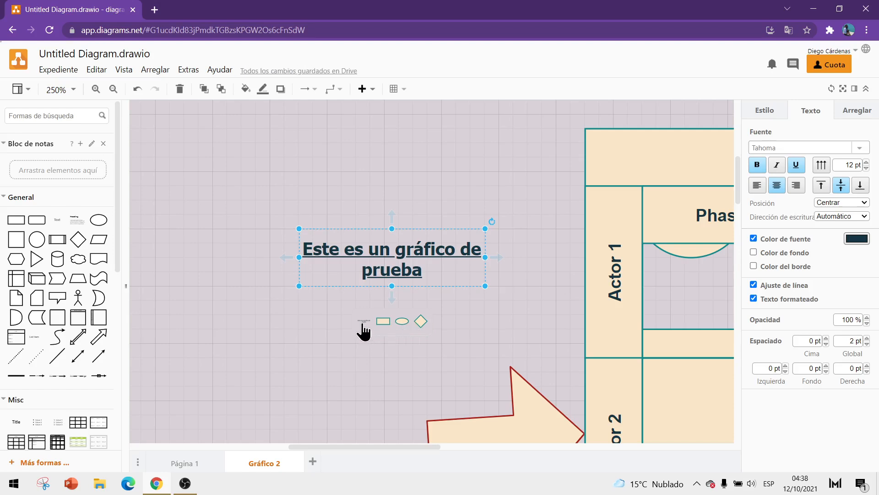
left_click(420, 322)
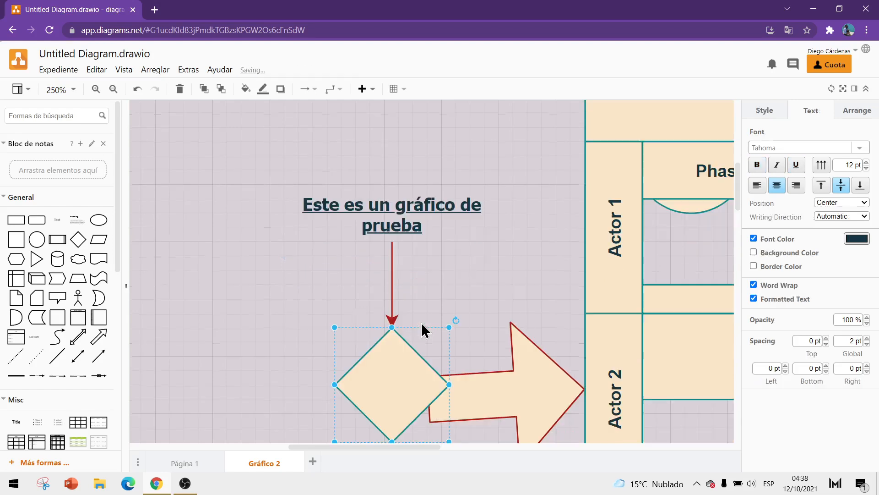
scroll(394, 332, "down", 2)
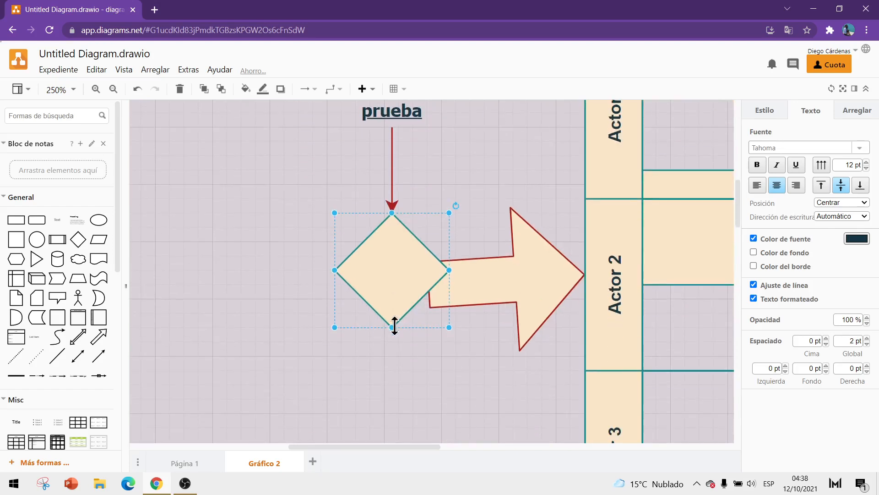
scroll(401, 293, "up", 3)
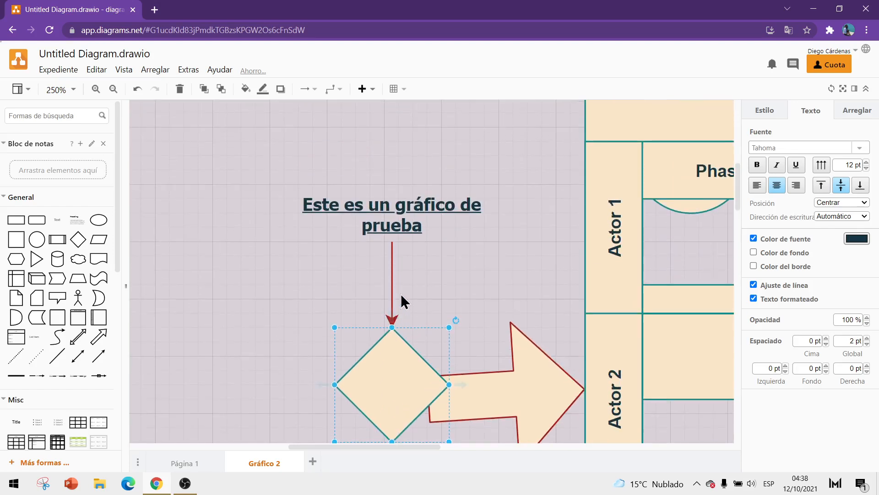
left_click(392, 256)
left_click(397, 399)
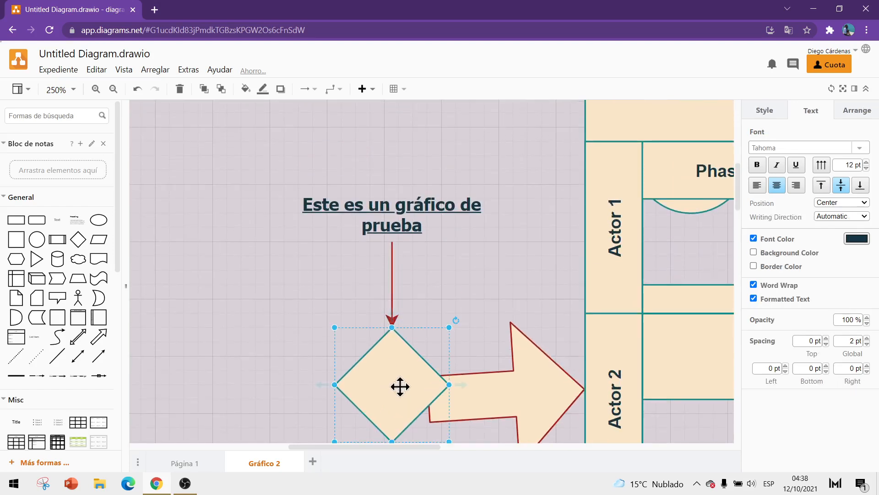
Step: Add an ellipse above the text label, joined to it by a connector pointing up from the label
scroll(395, 213, "up", 2)
scroll(395, 214, "up", 1)
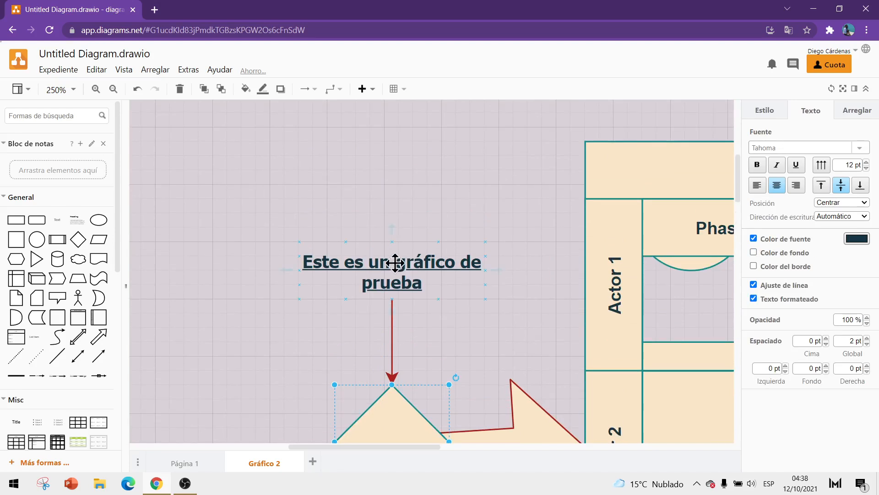
left_click(395, 261)
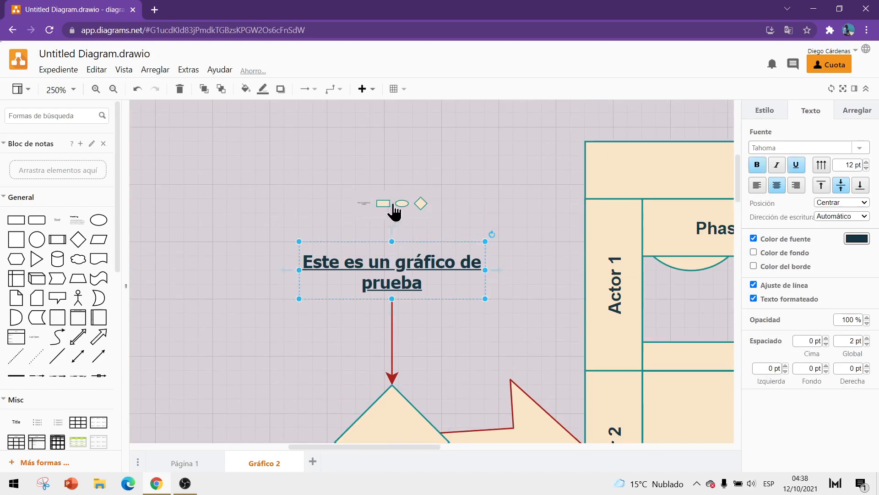
left_click(403, 204)
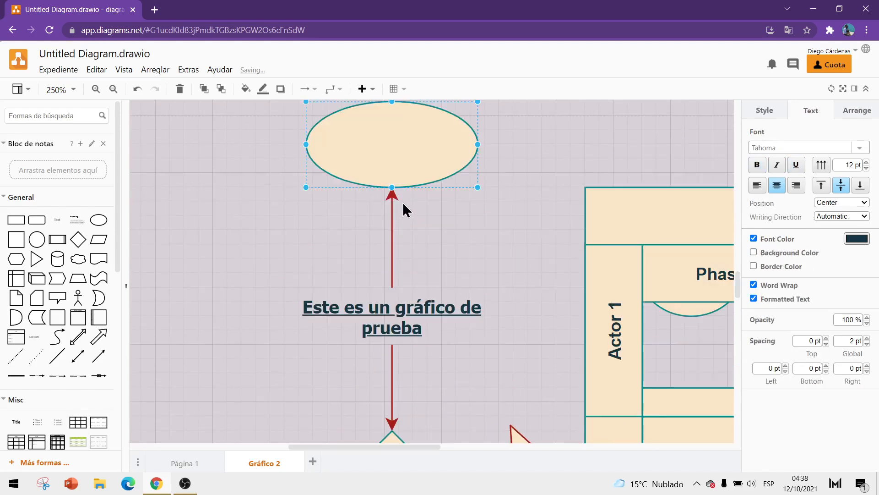
Step: Reverse the connector between the ellipse and the text label so it runs from the ellipse down to the label
scroll(414, 263, "down", 3)
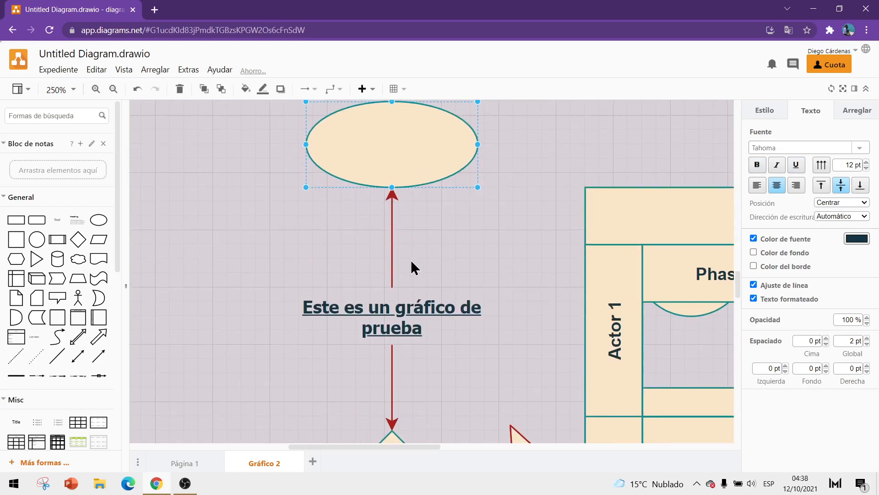
scroll(398, 259, "down", 2)
scroll(397, 253, "down", 1)
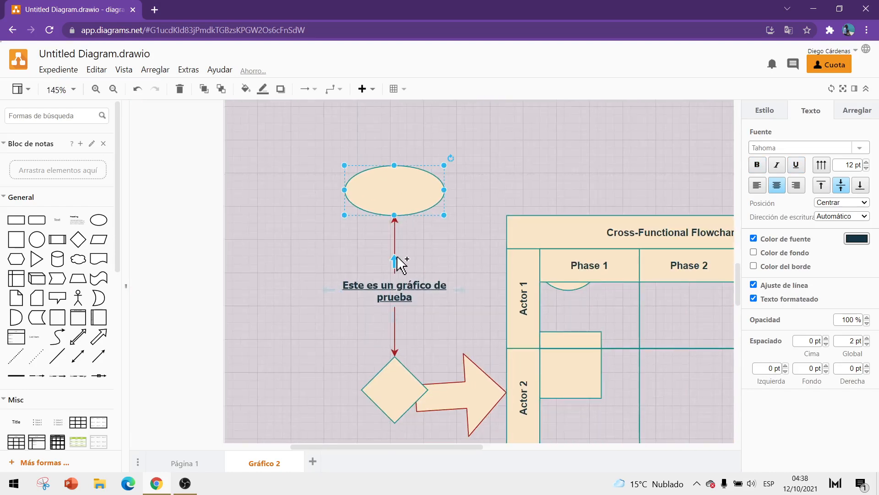
left_click(394, 249)
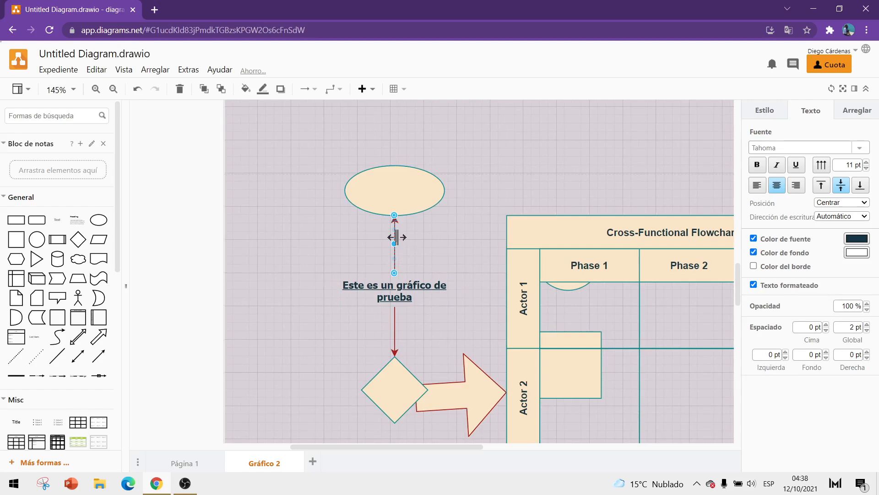
scroll(396, 237, "up", 4)
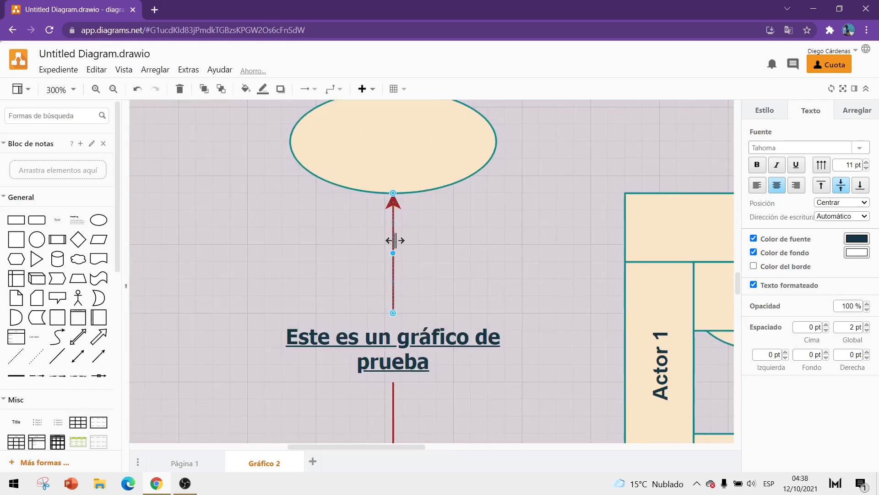
left_click_drag(393, 193, 437, 261)
left_click_drag(393, 313, 393, 193)
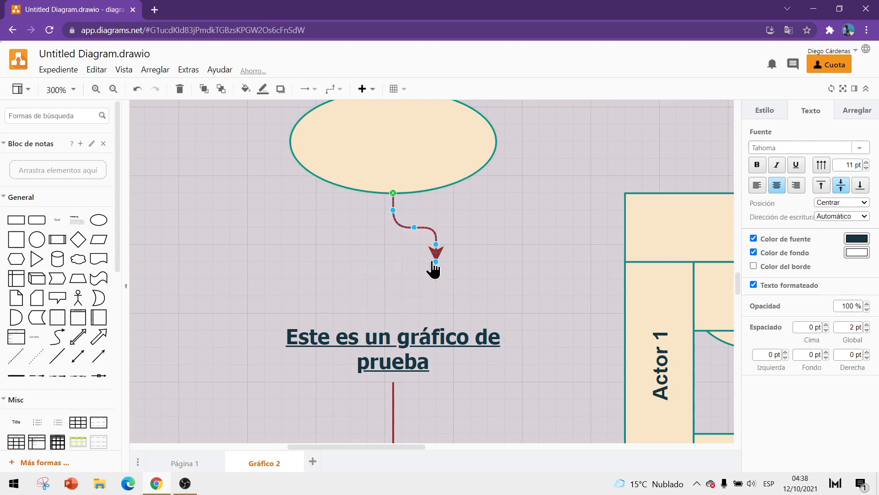
left_click_drag(391, 289, 394, 313)
left_click(492, 280)
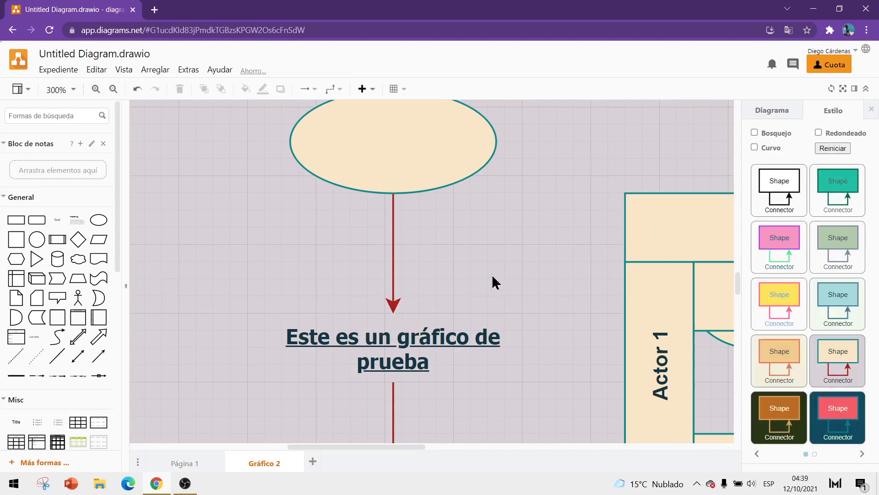
scroll(492, 280, "down", 3)
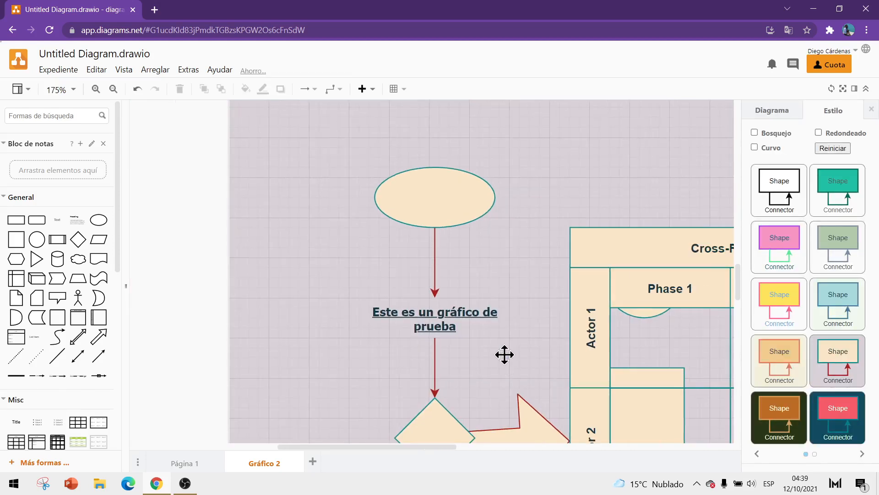
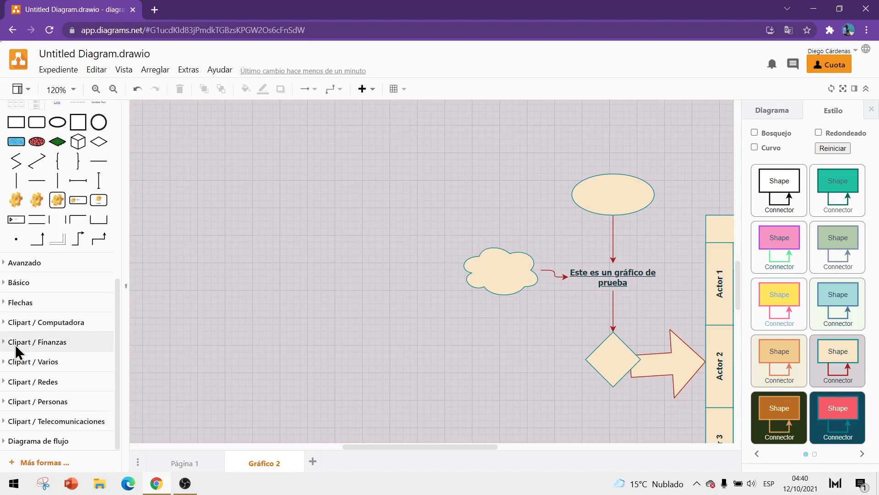
Step: Examine the clipart shapes in the Finanzas, Varios and Redes categories of the shape library
left_click(28, 343)
scroll(38, 297, "down", 2)
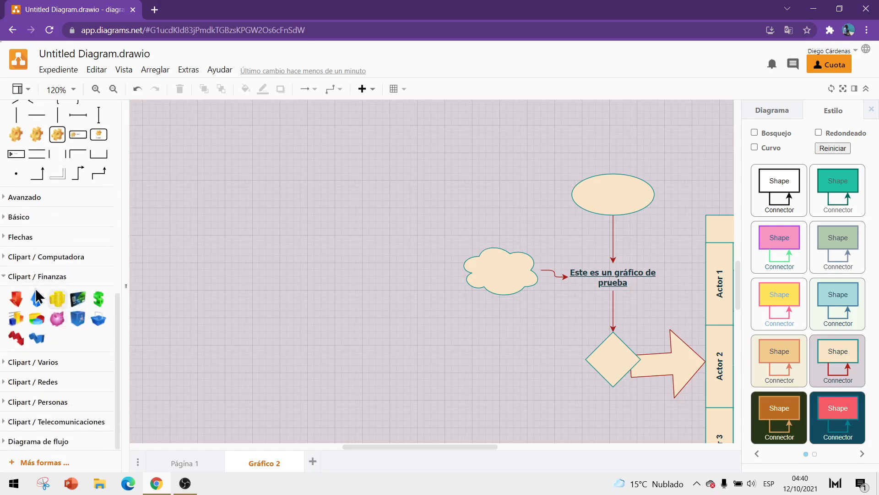
left_click(26, 363)
scroll(43, 350, "down", 2)
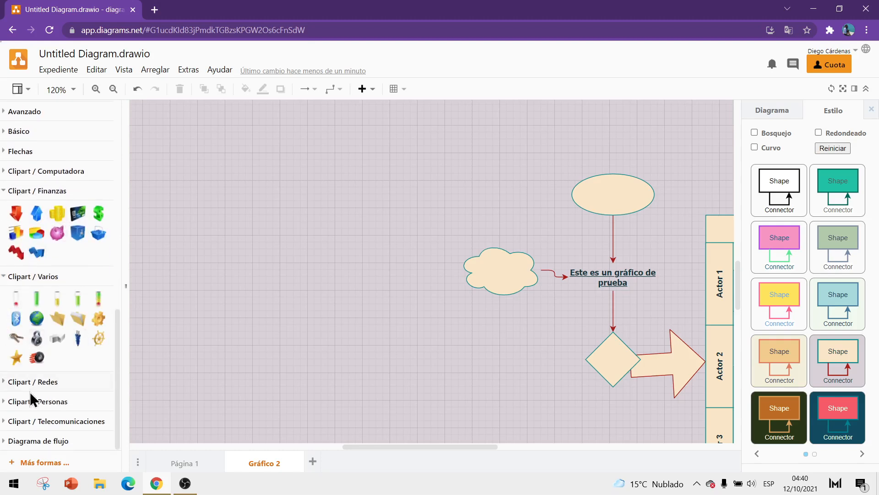
left_click(46, 382)
scroll(44, 342, "down", 2)
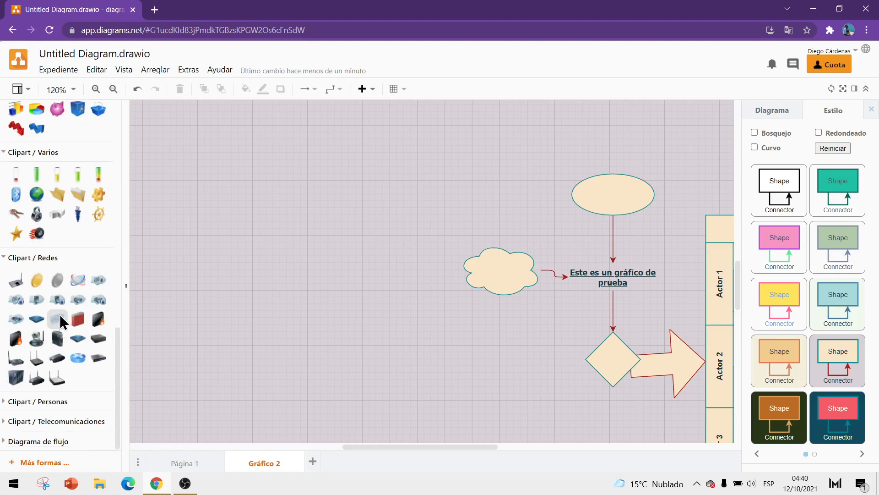
scroll(57, 380, "up", 3)
scroll(57, 381, "up", 3)
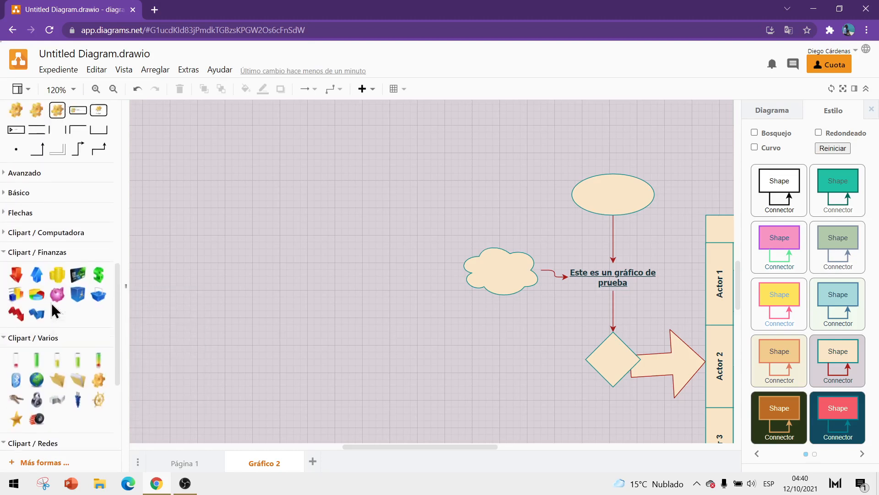
Step: Place an octagonal Polygon from the Básico shapes to the left of the cloud and connect the cloud to it
left_click(16, 296)
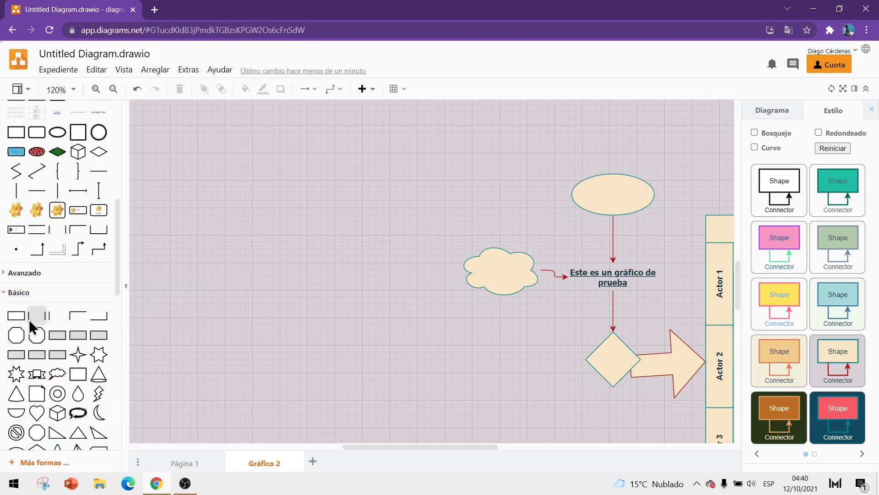
scroll(44, 316, "down", 3)
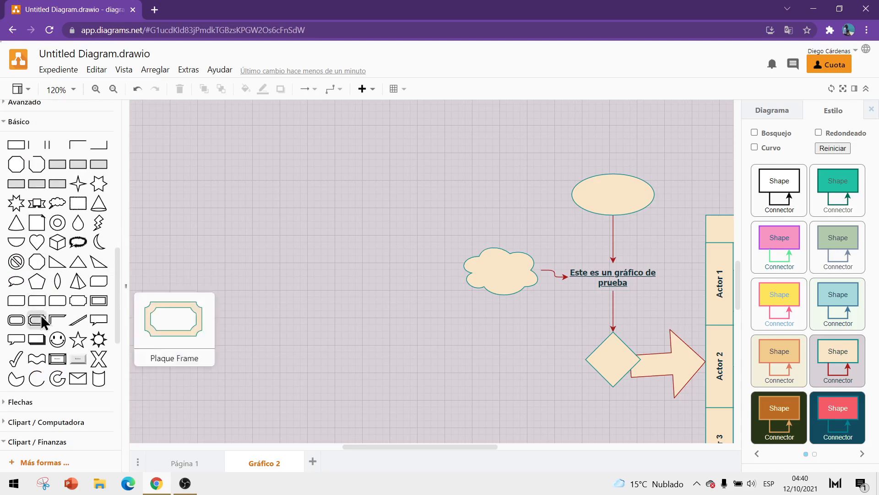
scroll(46, 320, "up", 1)
scroll(50, 323, "up", 1)
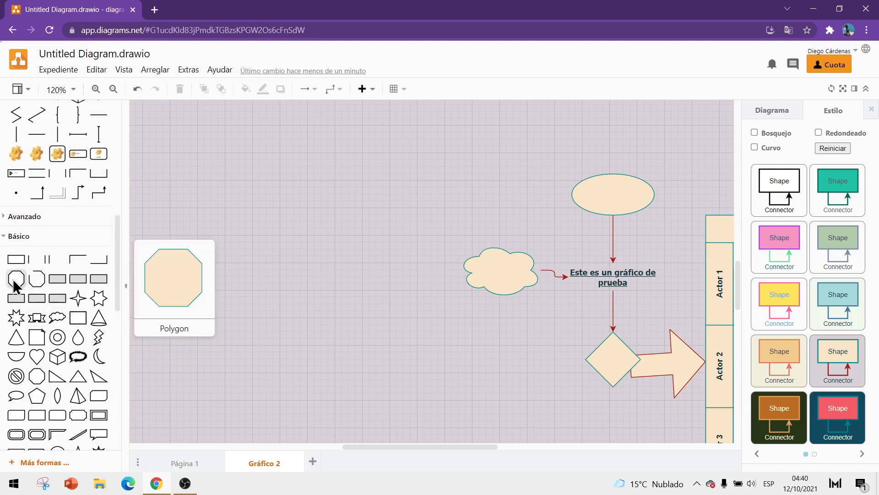
left_click(16, 287)
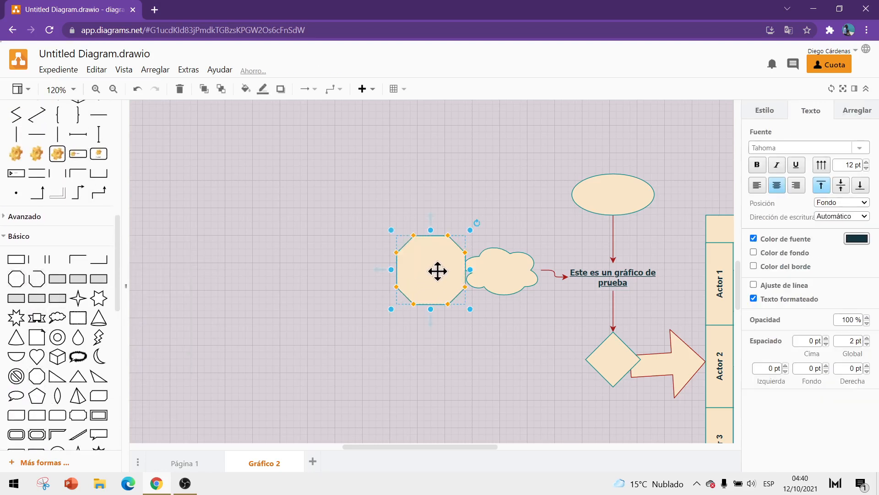
left_click_drag(442, 267, 402, 267)
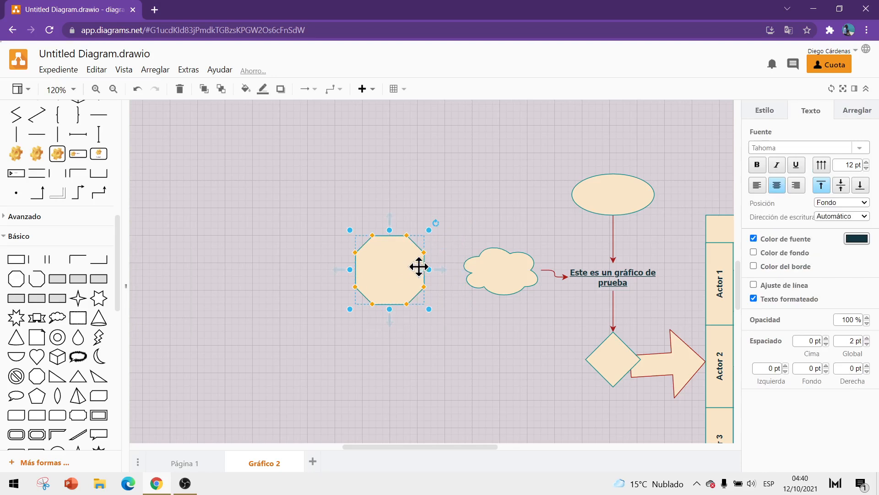
left_click(500, 267)
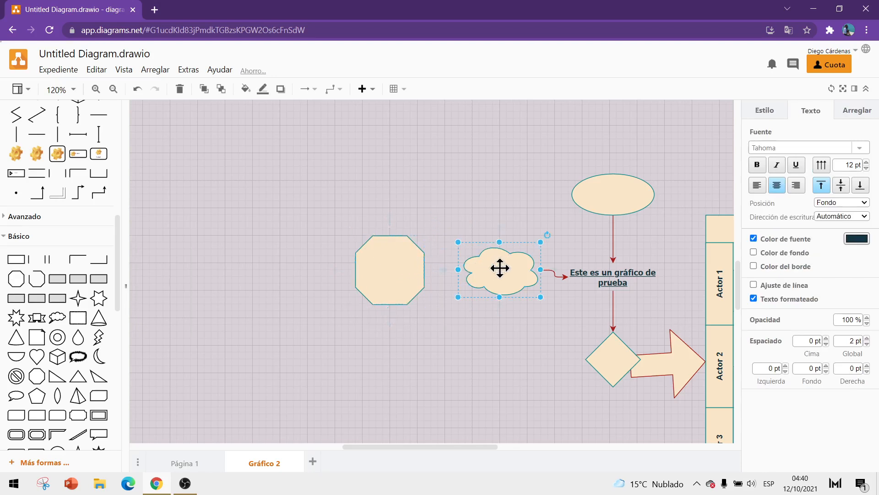
left_click(445, 269)
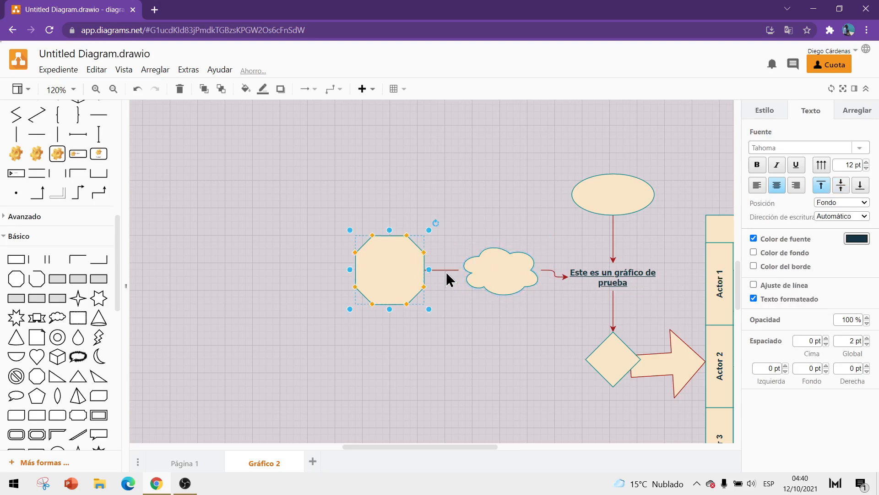
Step: Spread the connected shapes apart: move the octagon down-left, the cloud left, the ellipse up-left and the diamond left
left_click(422, 368)
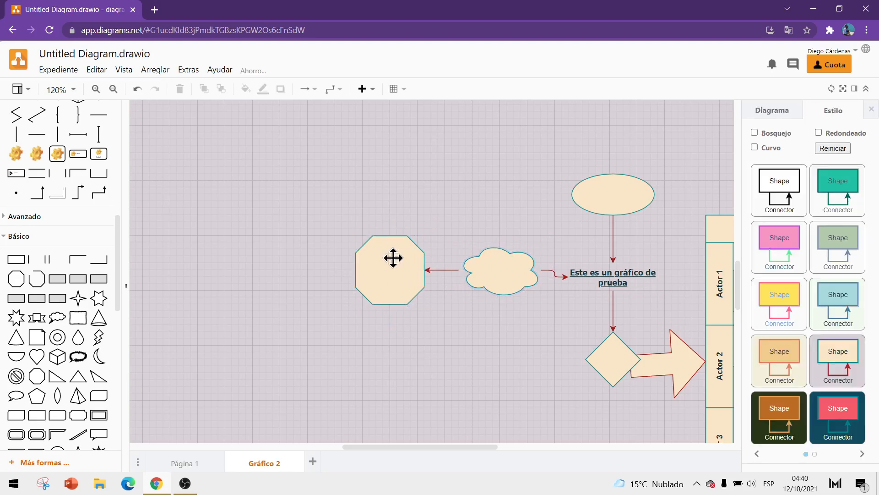
left_click_drag(390, 271, 245, 314)
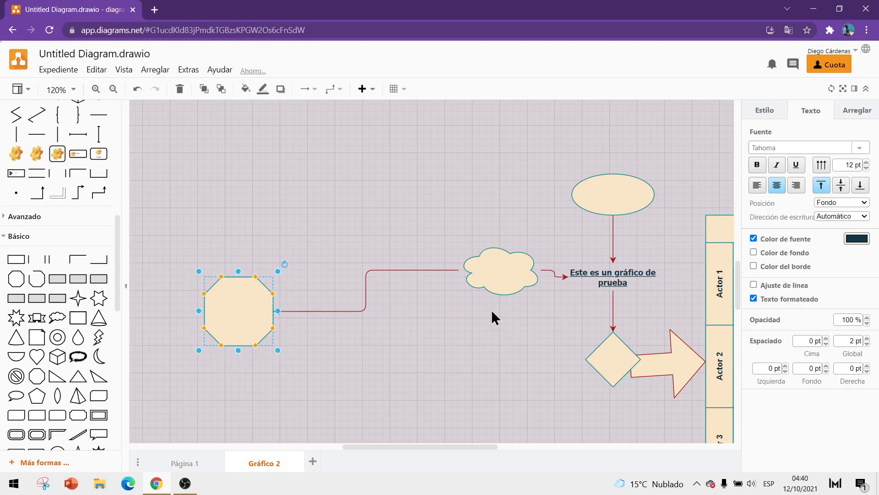
left_click(498, 276)
left_click_drag(498, 276, 486, 244)
left_click_drag(624, 186, 606, 166)
left_click_drag(613, 363, 554, 367)
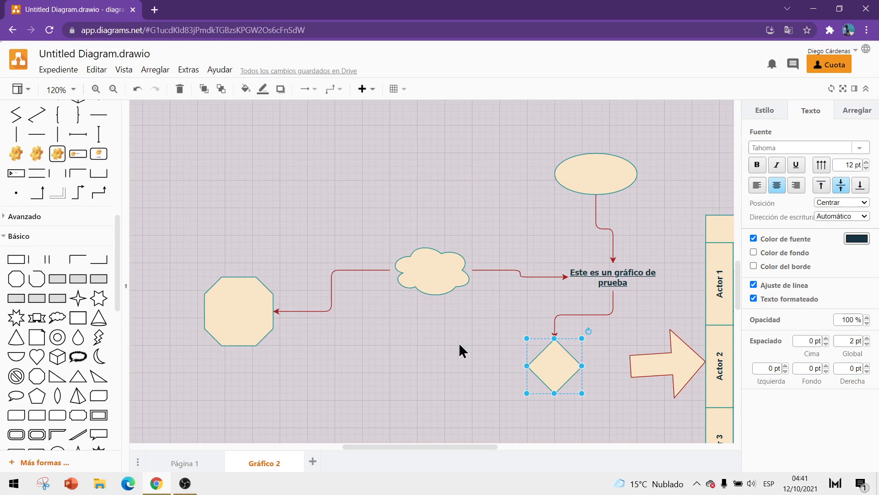
scroll(355, 316, "down", 2)
scroll(364, 328, "down", 1)
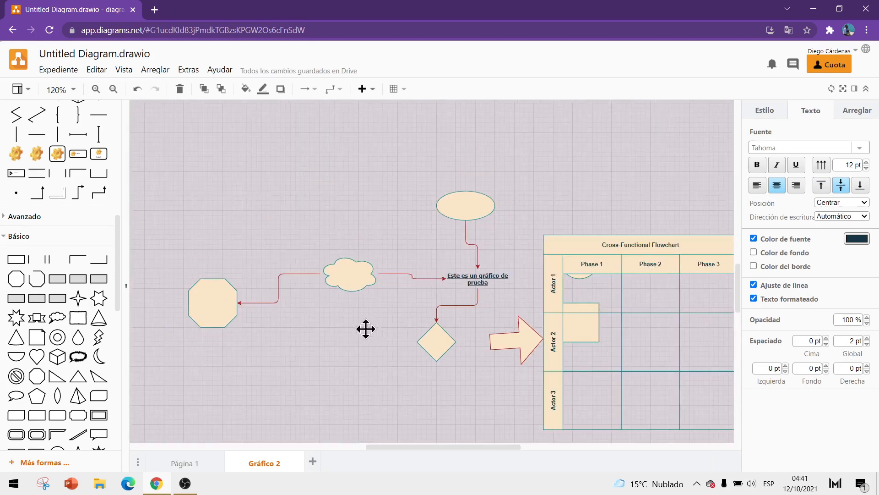
left_click(389, 372)
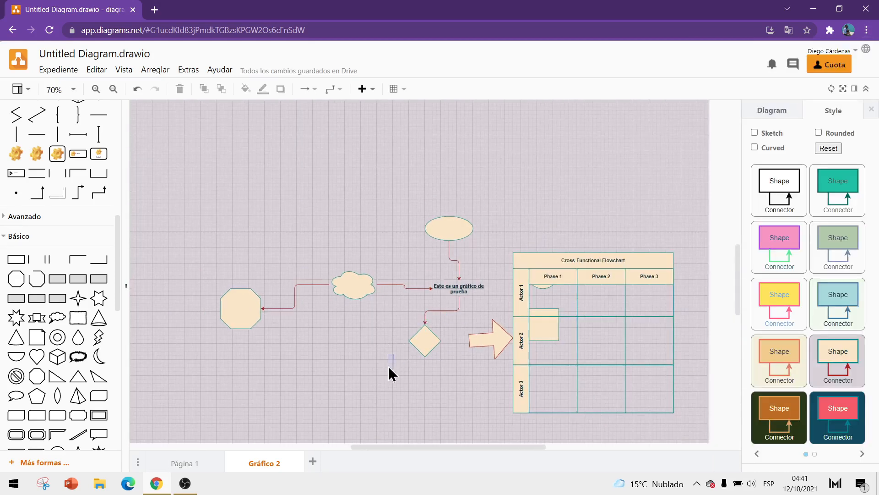
left_click_drag(453, 397, 479, 356)
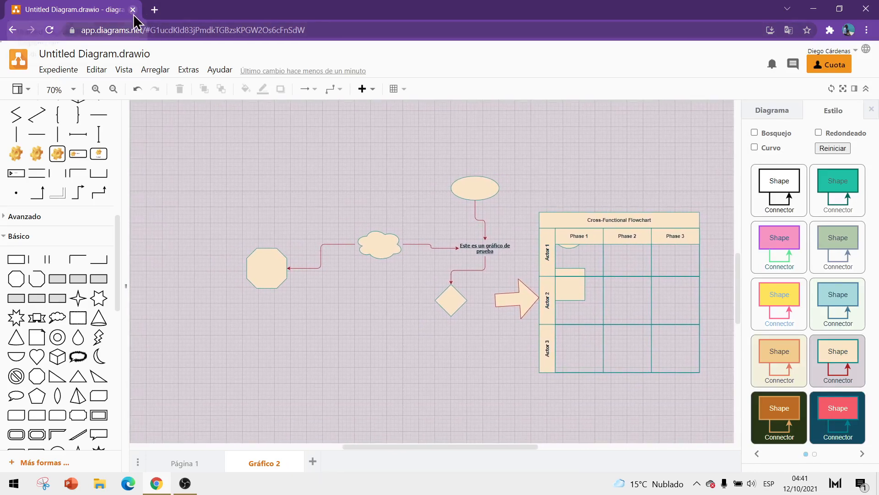
Step: Close the diagram, search Google for draw.io in a new tab and open the draw.io site
left_click(154, 9)
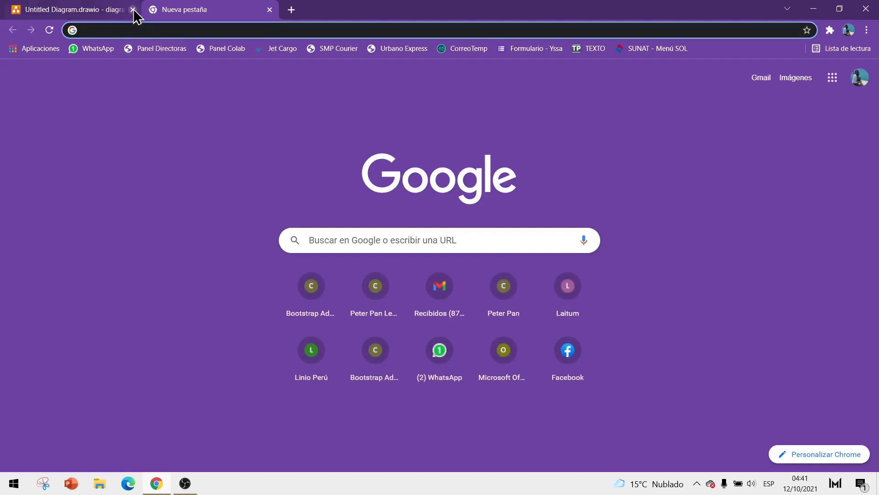
left_click(133, 9)
type("dr")
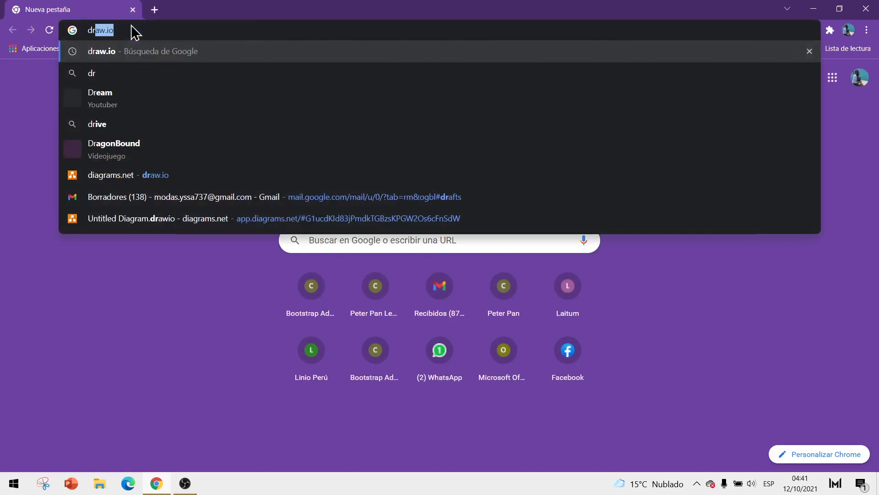
key("Return")
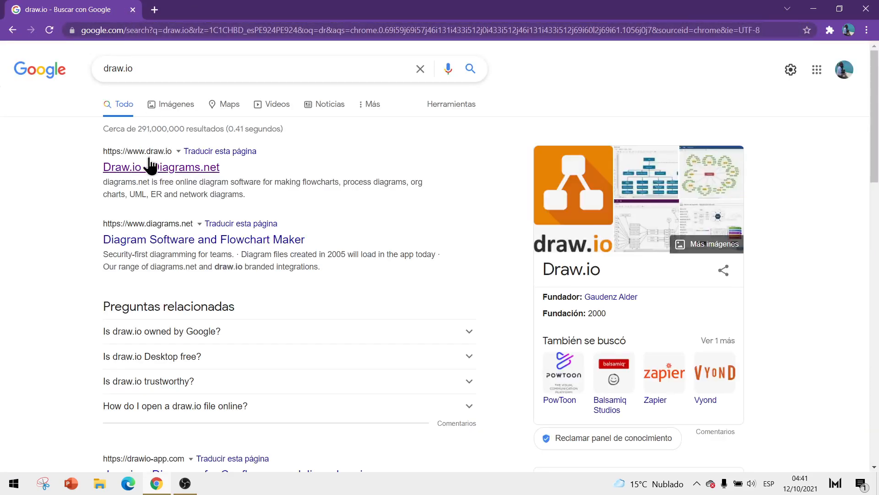
left_click(147, 167)
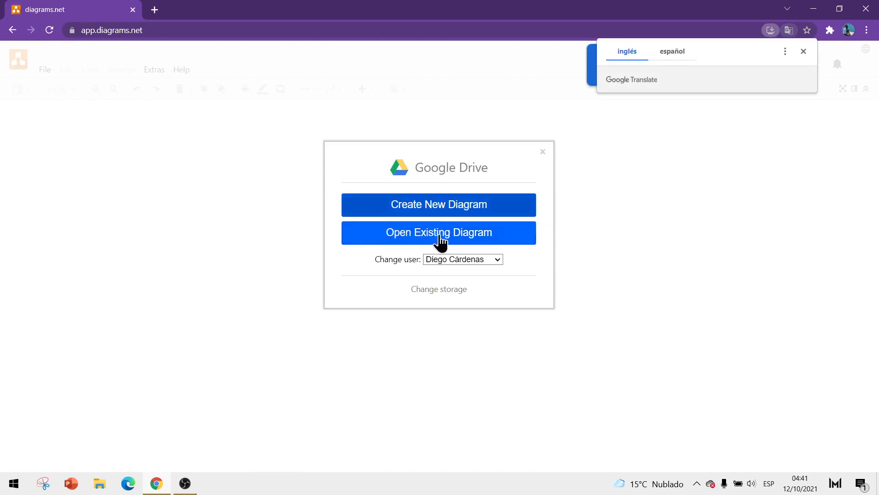
Step: Translate the page to Spanish and open the existing Untitled Diagram file from Google Drive
right_click(342, 165)
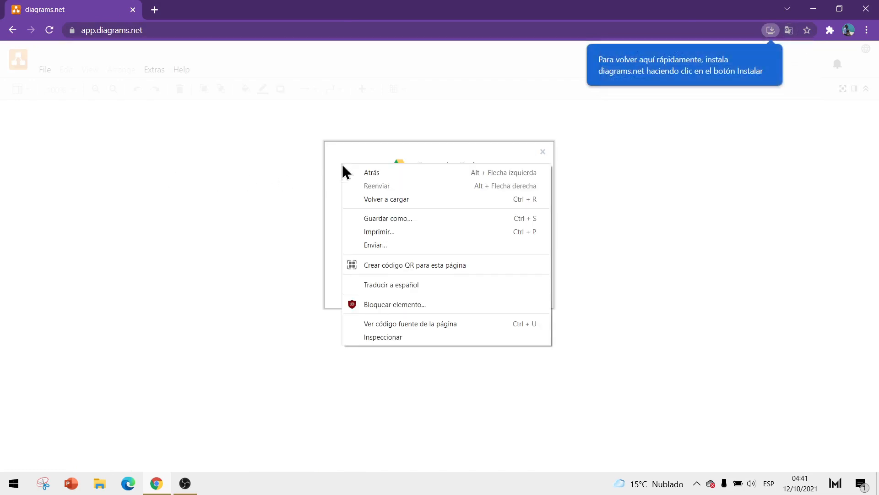
left_click(381, 285)
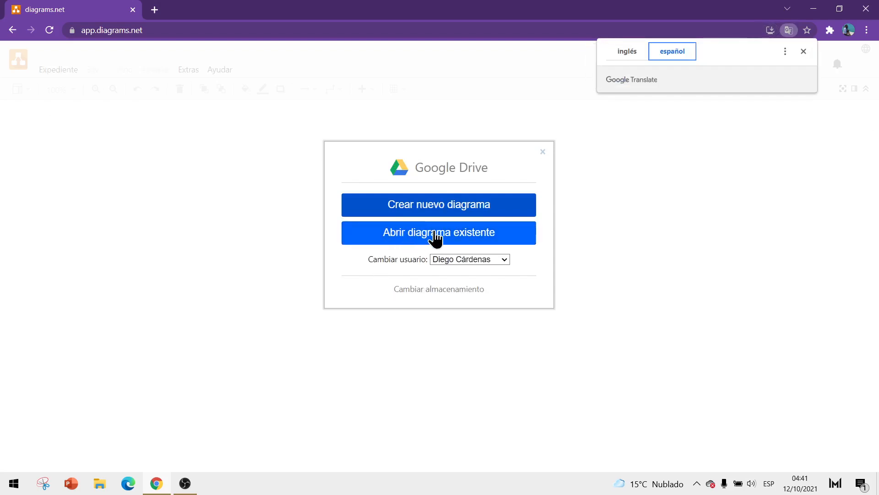
left_click(435, 239)
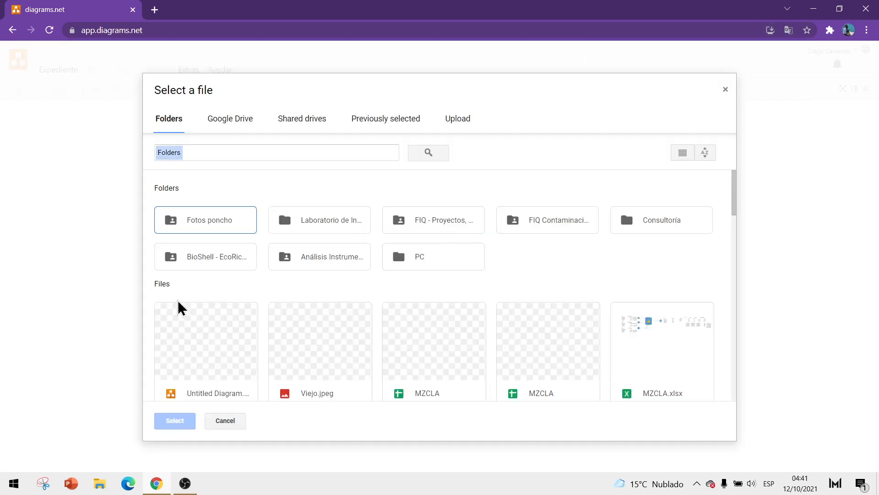
scroll(183, 284, "down", 1)
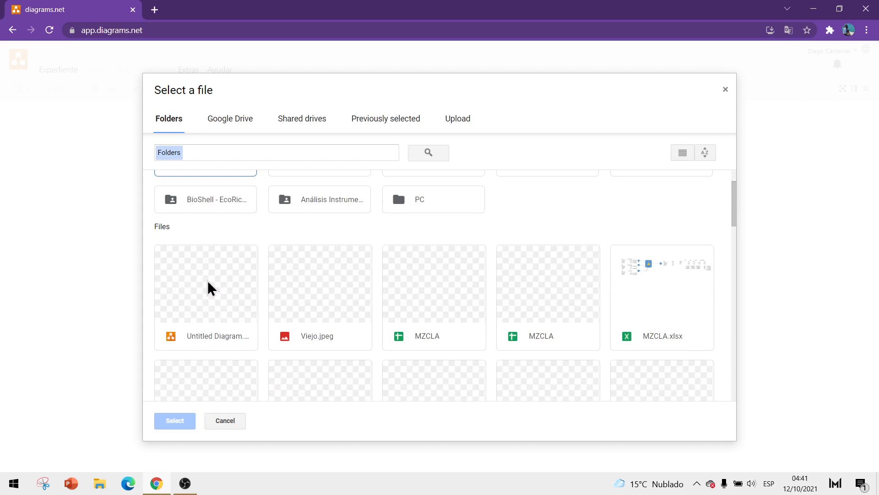
double_click(209, 287)
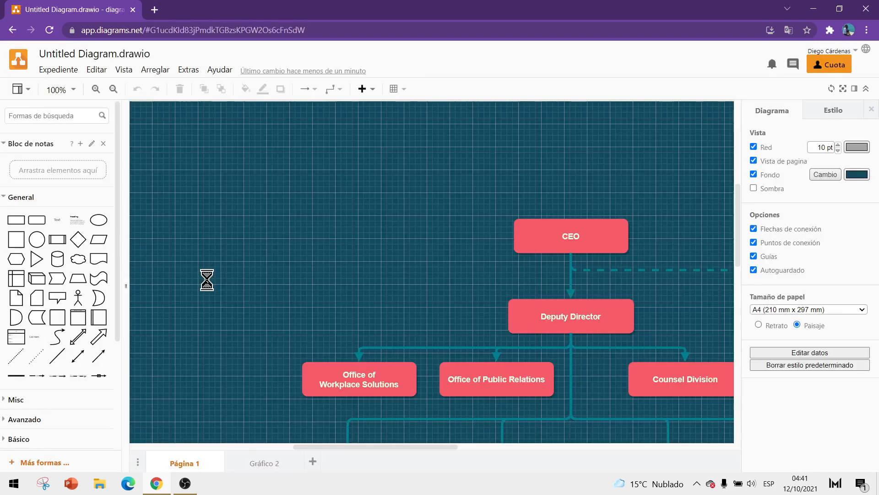
Step: Try to move the Deputy Director box upward in the Página 1 organization chart, and undo the move
left_click_drag(437, 268, 355, 211)
scroll(355, 211, "down", 2)
key("alt+f")
left_click_drag(414, 252, 401, 212)
key("ctrl+z")
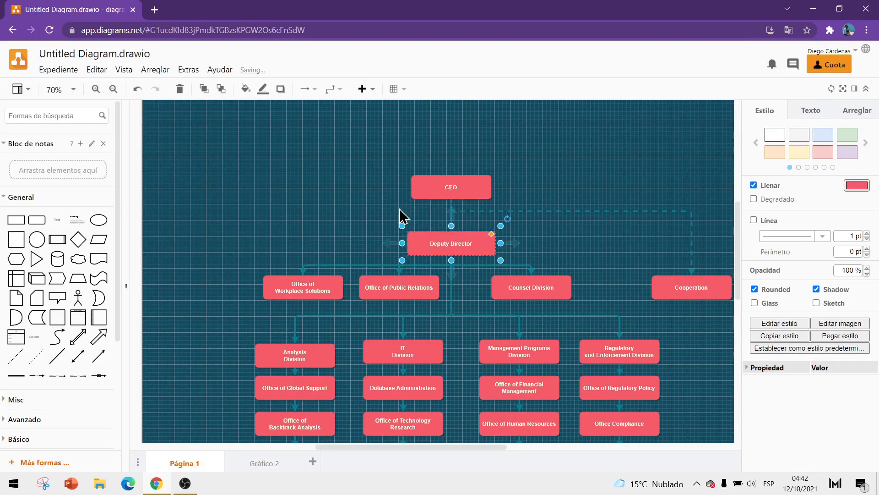
Step: Examine the connected shapes and the cross-functional flowchart on the Gráfico 2 page of the reopened diagram
left_click(272, 464)
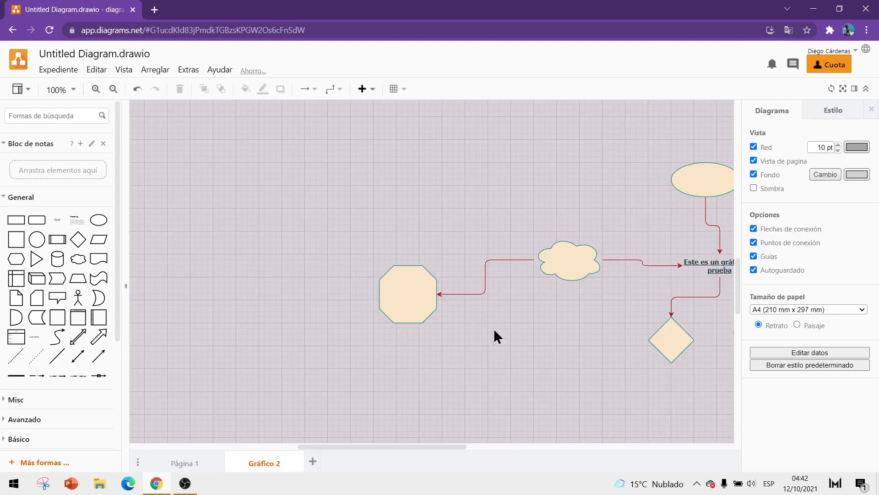
left_click_drag(606, 325, 350, 320)
scroll(369, 349, "down", 1)
left_click_drag(173, 149, 509, 391)
left_click(364, 371)
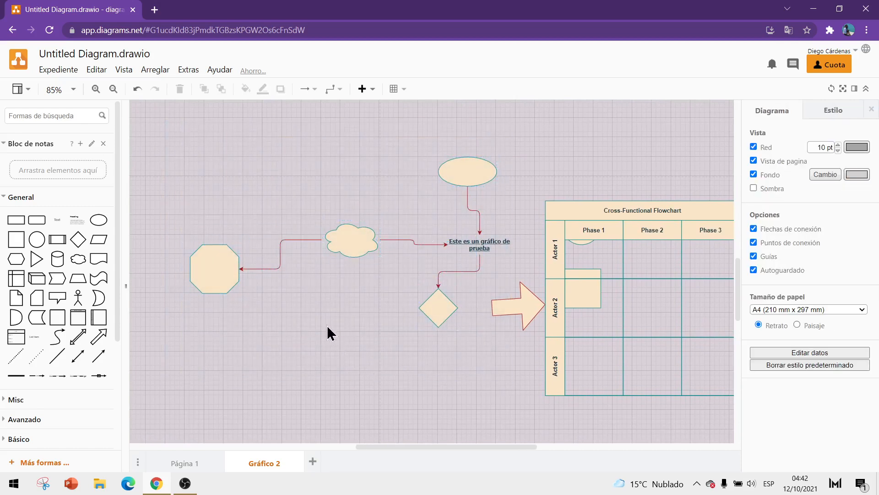
left_click_drag(303, 324, 336, 337)
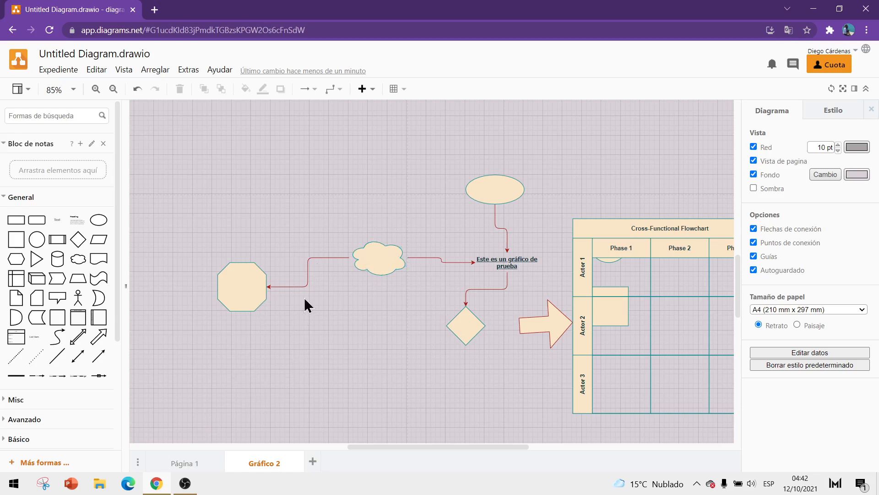
Step: Return to Página 1 and rename the diagram as "Gráfico de prueba - El Tío Tech"
left_click(192, 464)
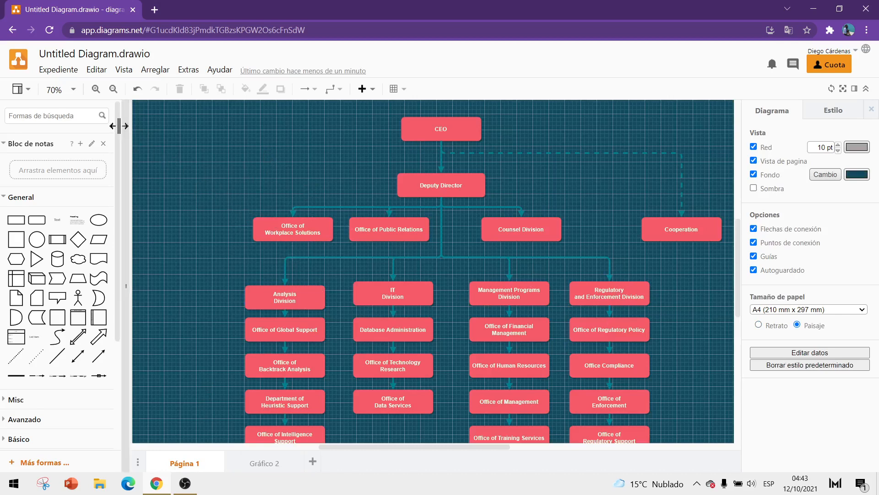
left_click(60, 55)
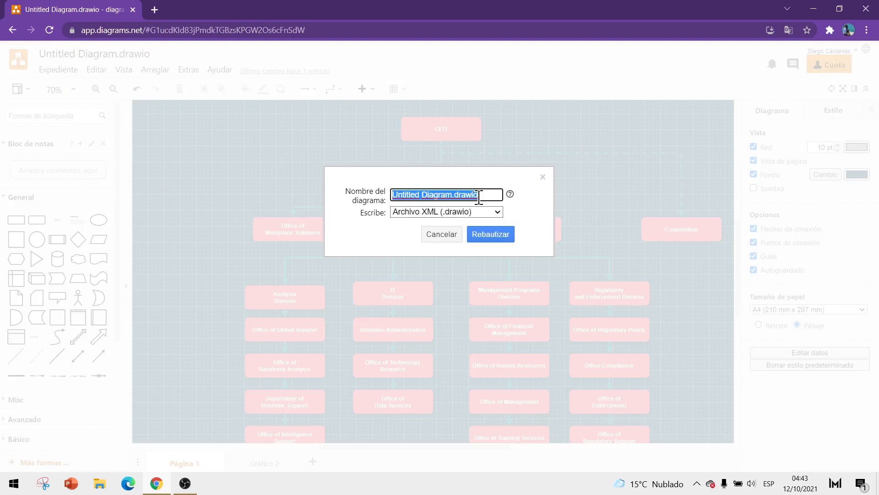
type("Gráfico de prueba -")
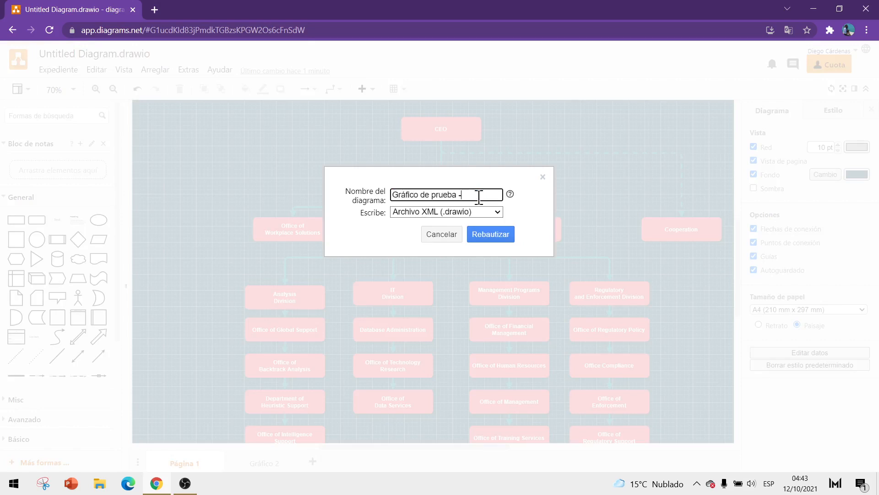
type(" El Tío Tech")
left_click(491, 235)
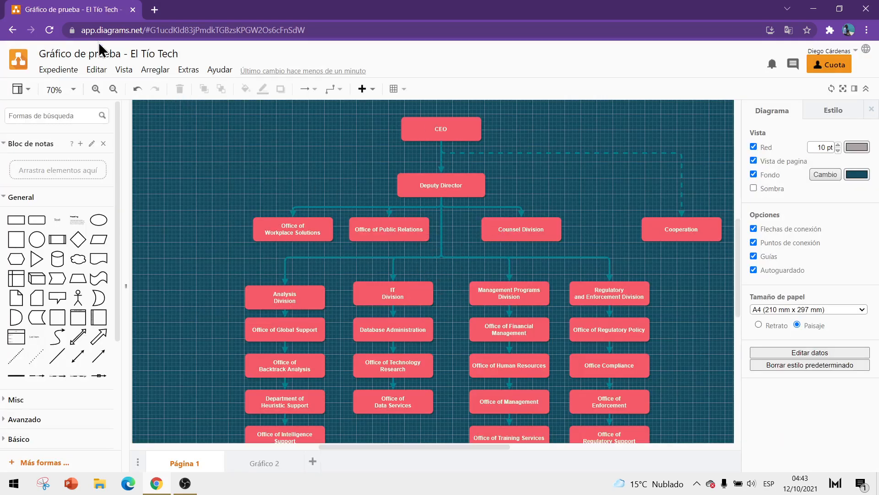
Step: Export Página 1 as a PNG with the default settings, download it, view the image and return to the diagram
left_click(59, 70)
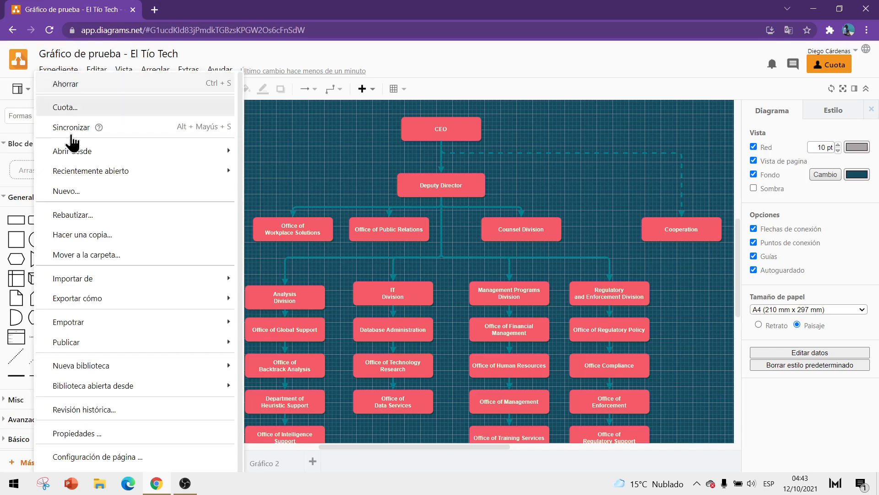
mouse_move(86, 305)
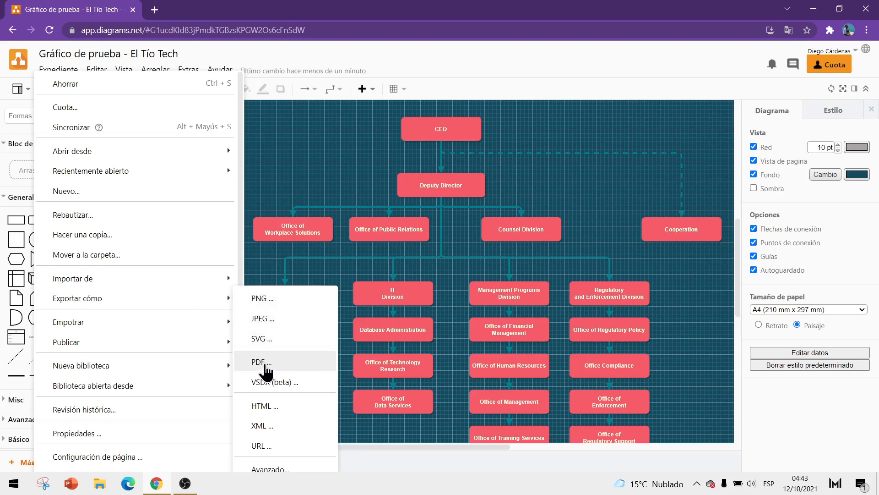
left_click(266, 302)
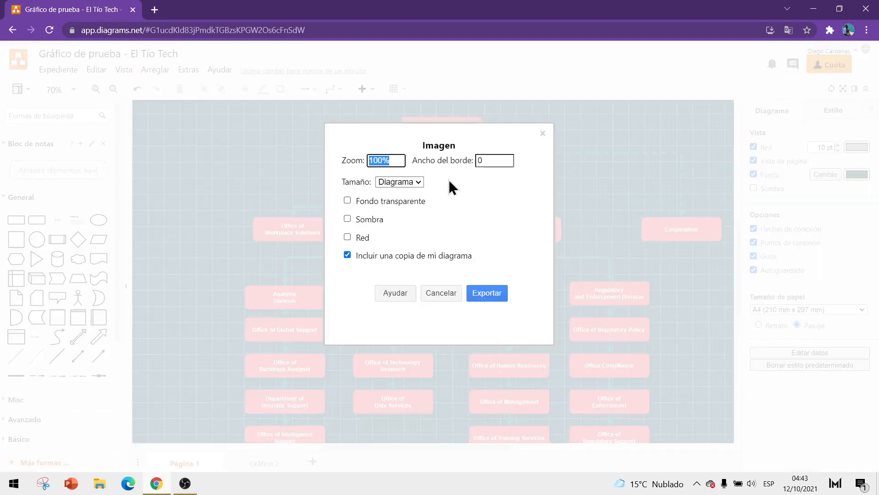
left_click(496, 293)
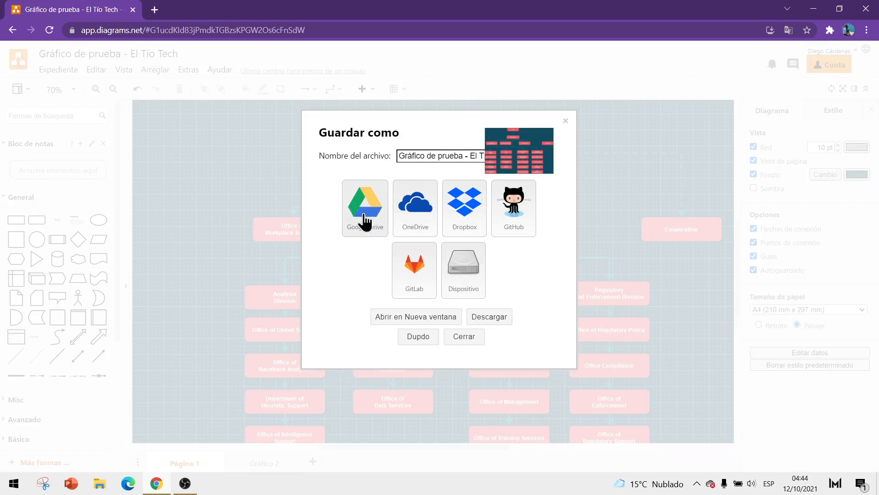
left_click(491, 317)
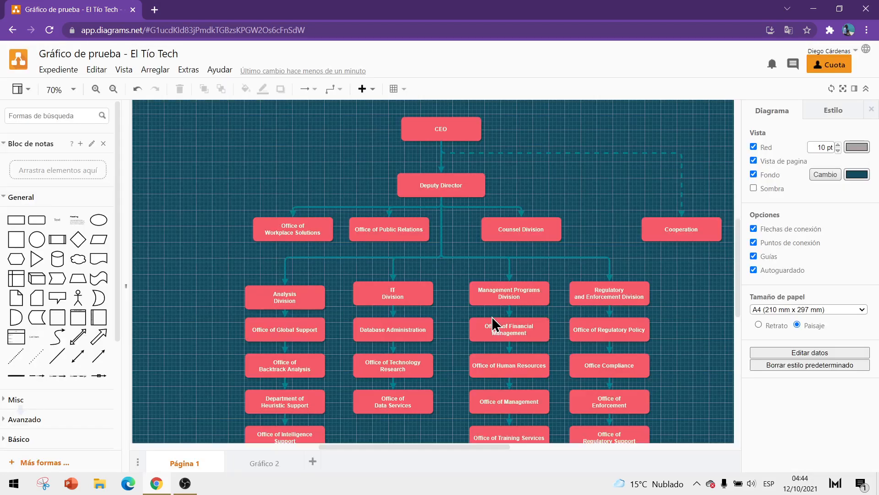
left_click(50, 457)
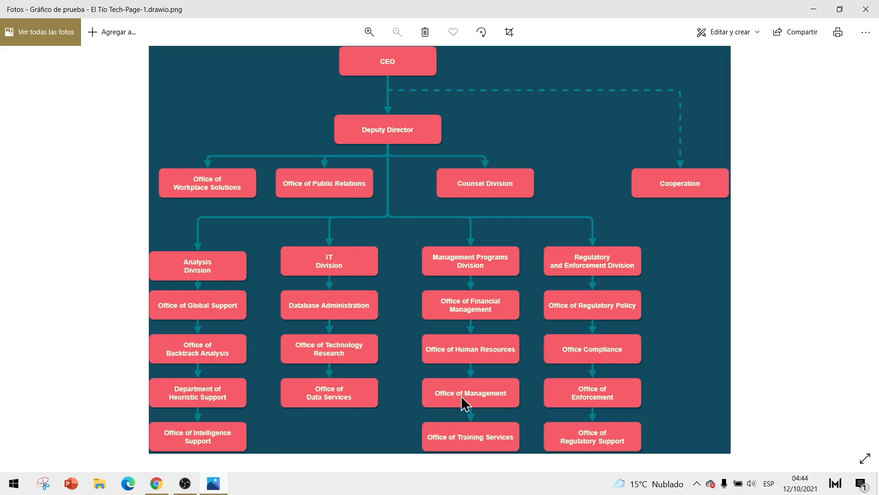
left_click(161, 484)
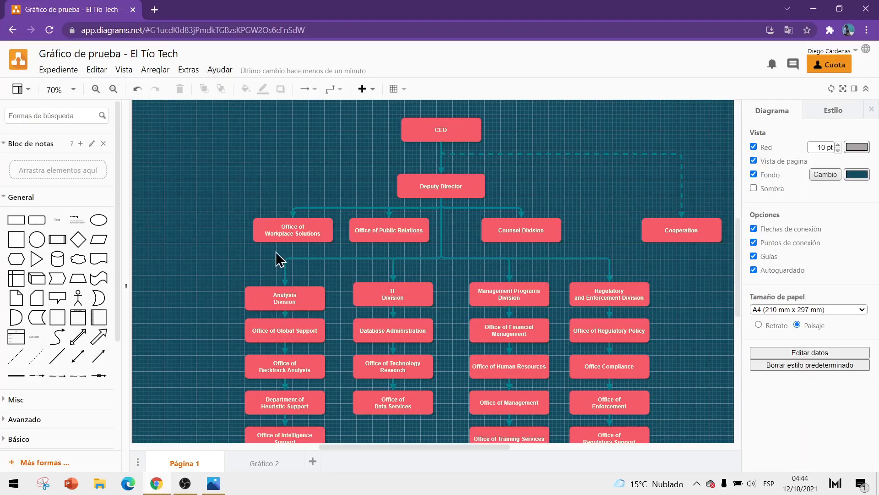
Step: Export Página 1 as a PNG with the size set to Página, download and view the image, and return to the diagram
left_click(68, 75)
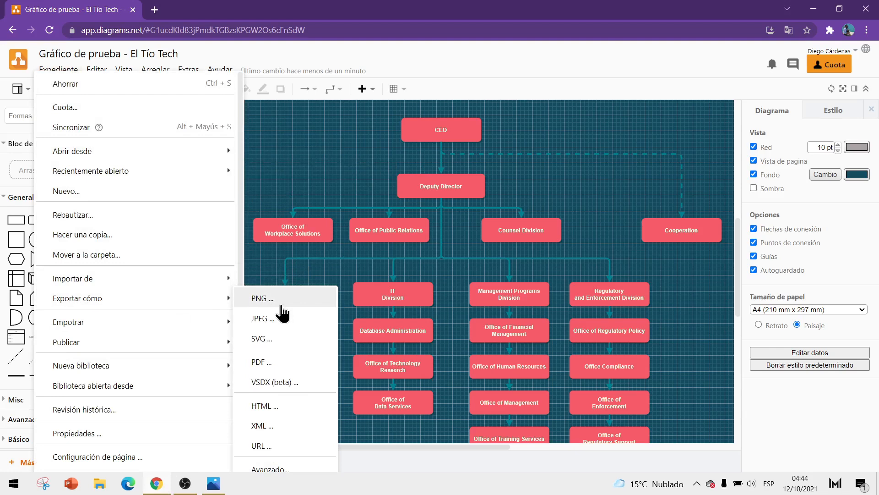
left_click(281, 303)
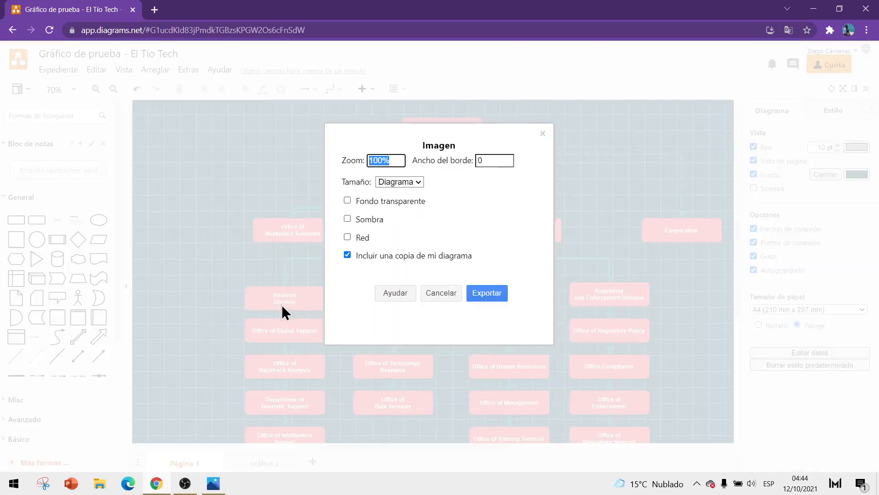
left_click(348, 236)
left_click(347, 236)
left_click(414, 181)
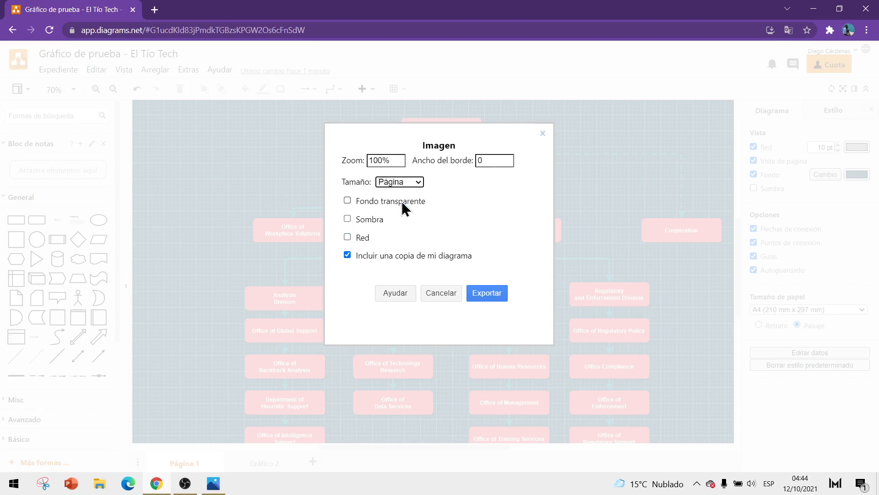
left_click(396, 182)
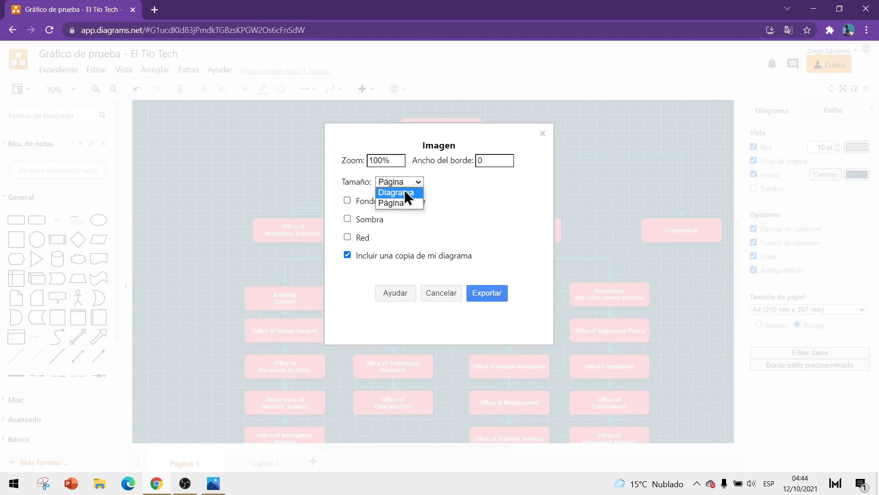
left_click(399, 202)
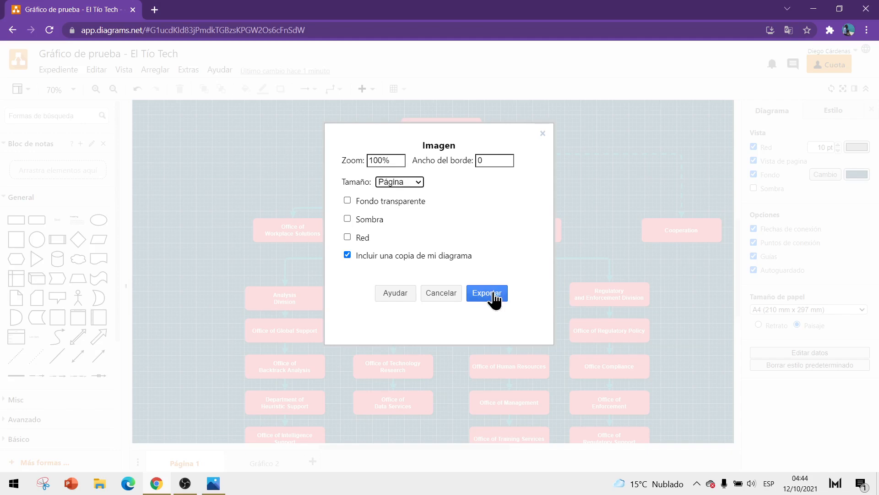
left_click(490, 297)
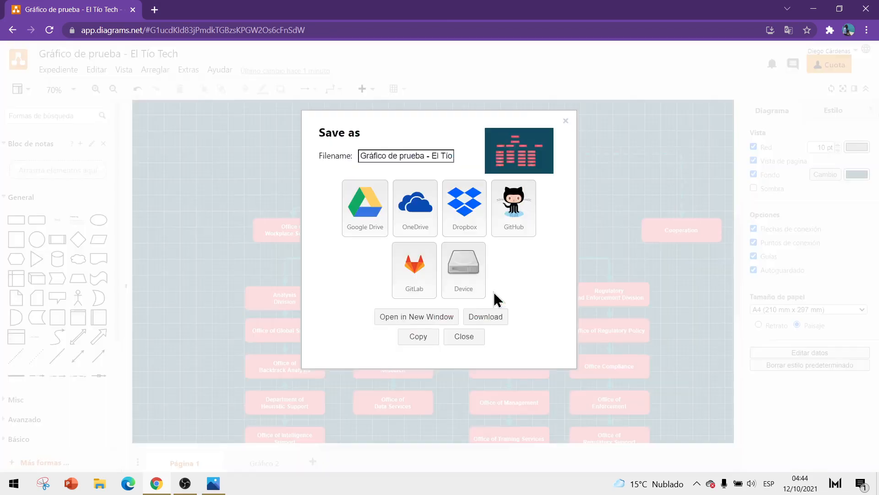
left_click(482, 317)
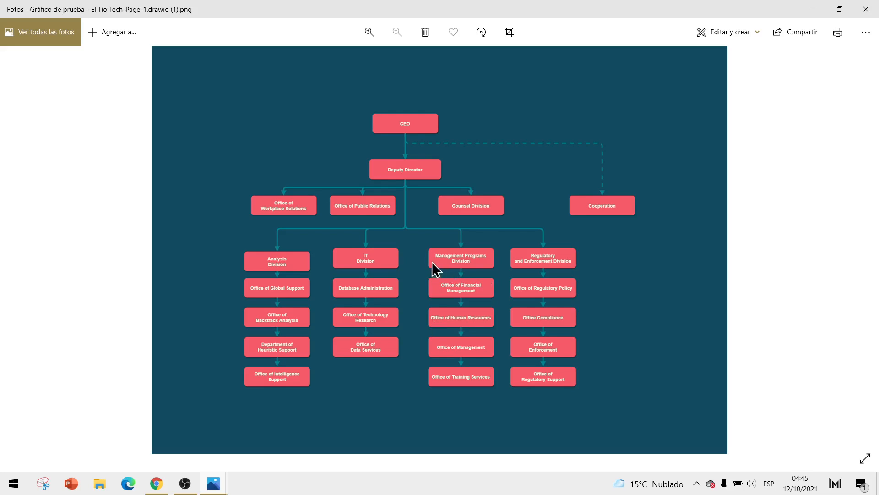
left_click(165, 484)
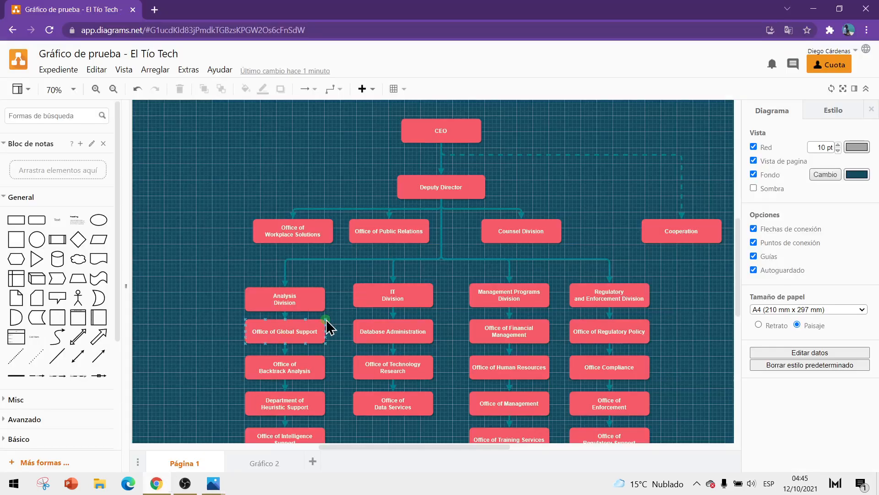
Step: Export all pages of the diagram as a PDF including a copy of the diagram, download it and open the file
left_click(58, 69)
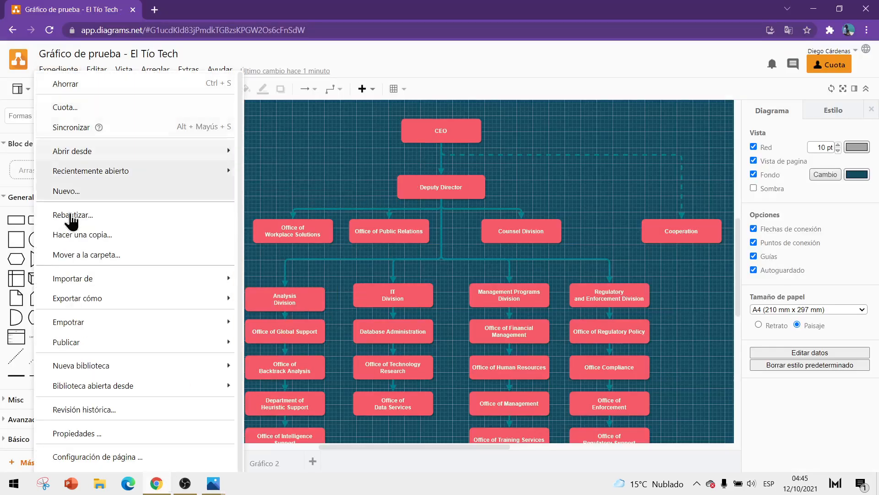
mouse_move(84, 299)
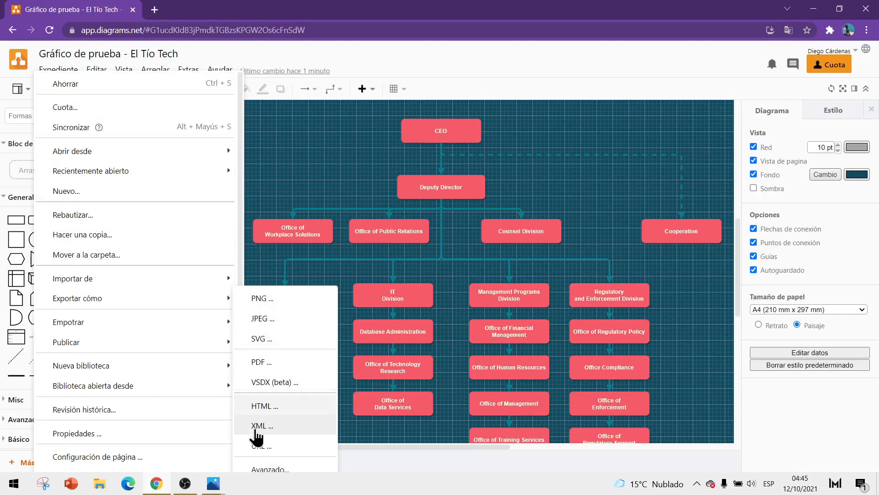
left_click(267, 362)
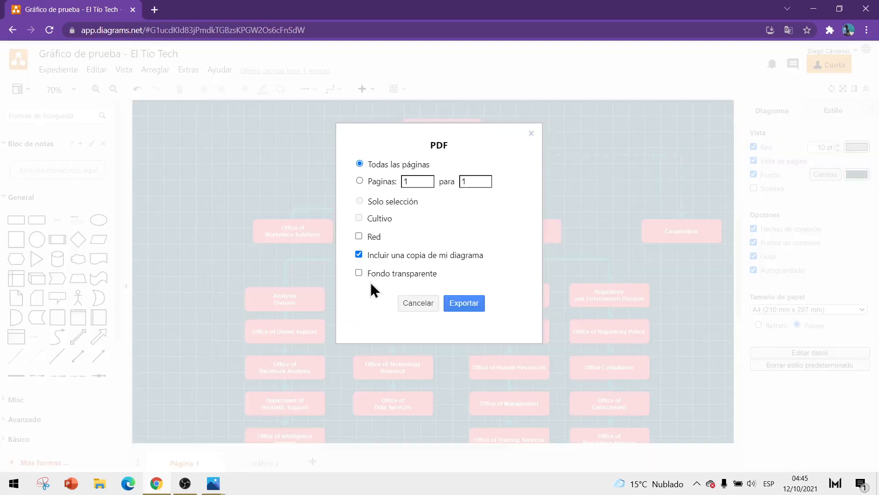
left_click(470, 306)
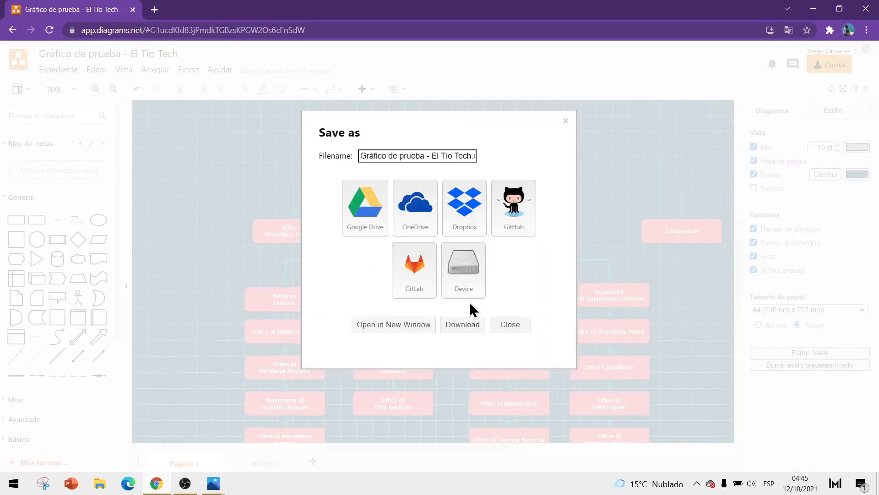
left_click(470, 326)
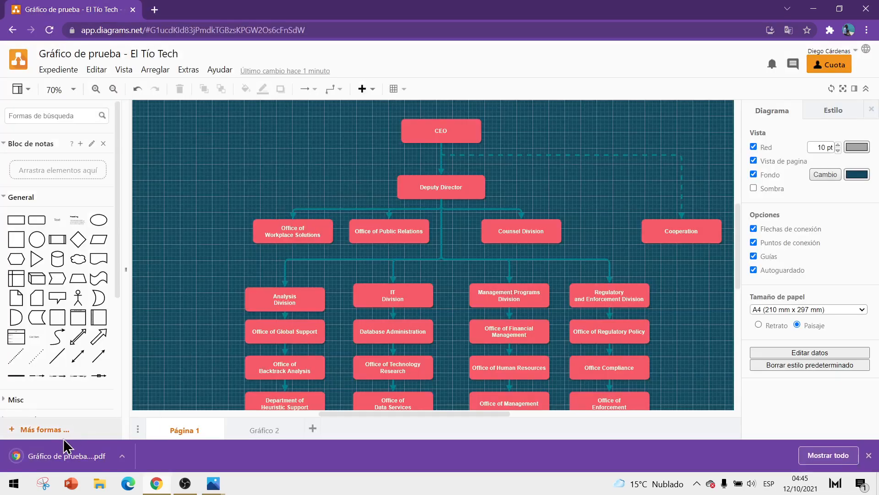
left_click(57, 456)
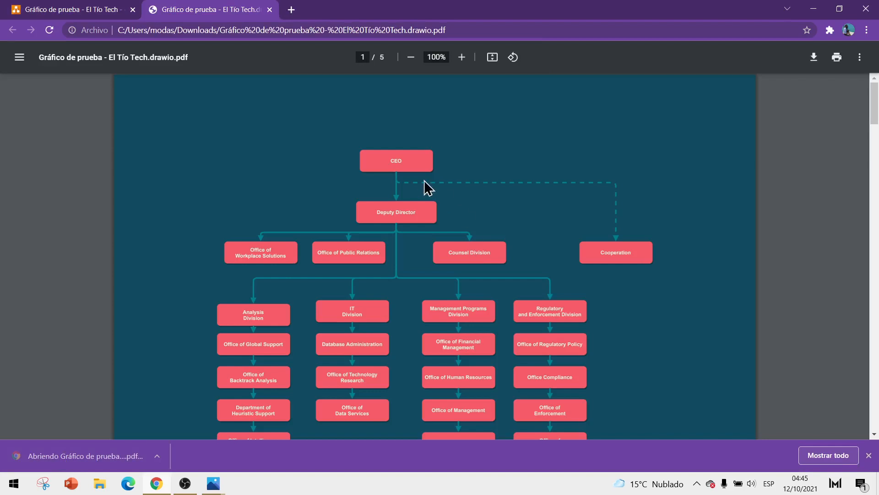
Step: Examine how the exported PDF splits the diagram into pages, compare it with the Gráfico 2 page, and return to Página 1
scroll(424, 180, "down", 6)
scroll(424, 180, "down", 5)
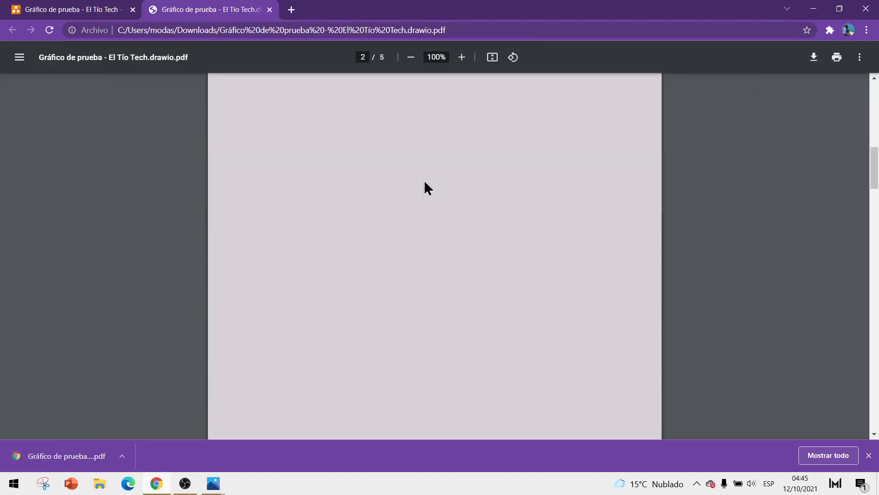
scroll(424, 180, "down", 6)
scroll(442, 207, "down", 6)
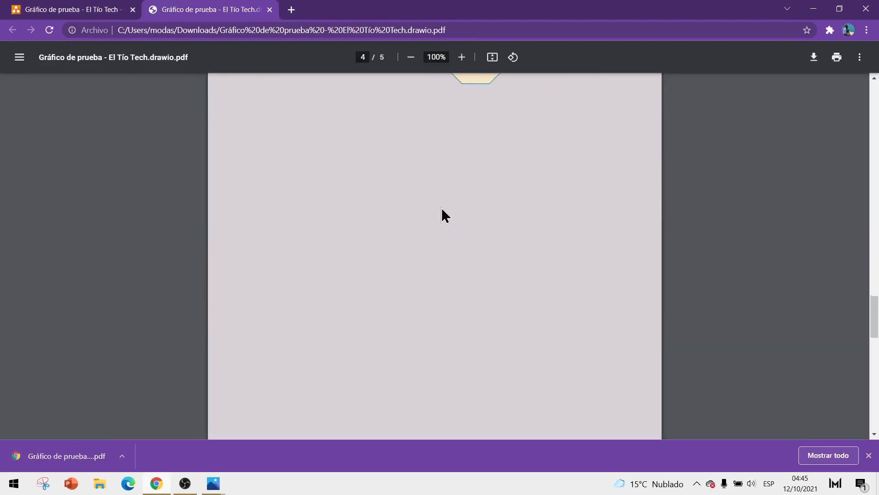
scroll(581, 273, "up", 11)
scroll(361, 264, "down", 7)
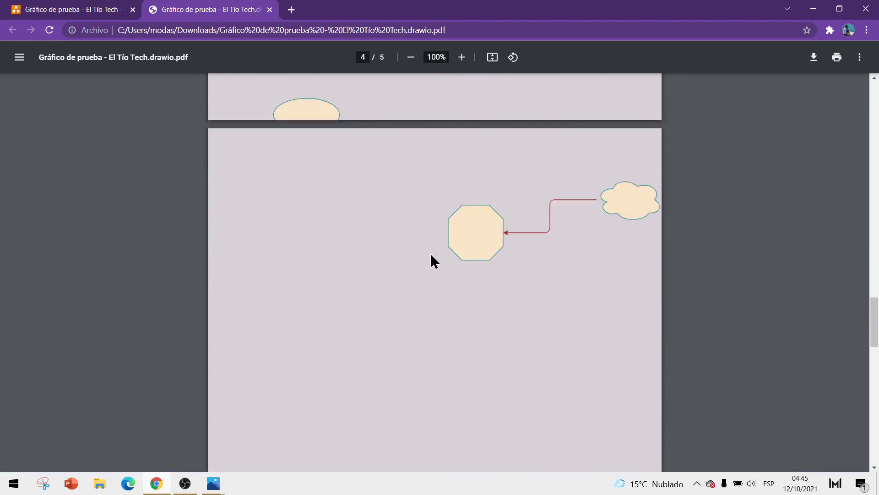
scroll(431, 254, "down", 13)
scroll(510, 246, "up", 15)
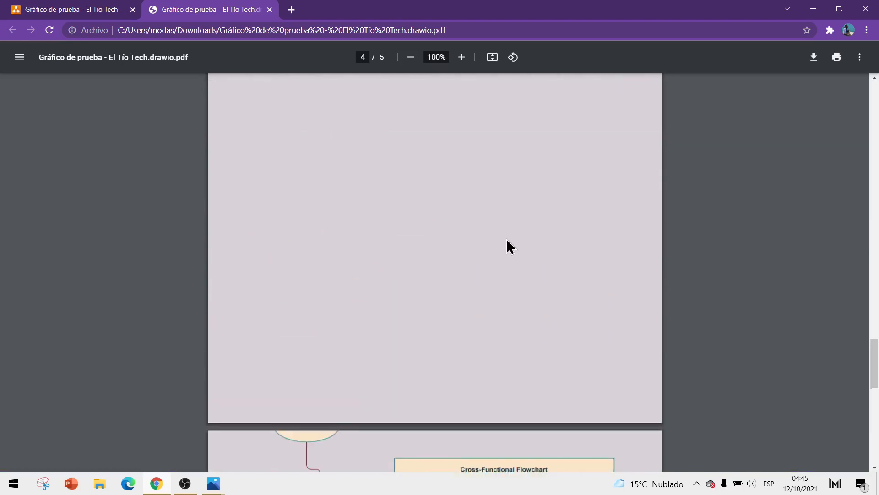
scroll(509, 246, "down", 15)
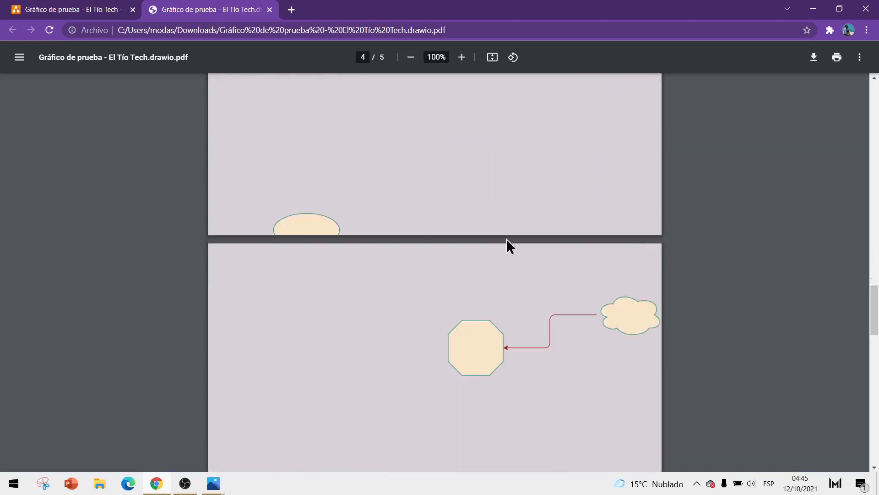
left_click(49, 14)
left_click(268, 464)
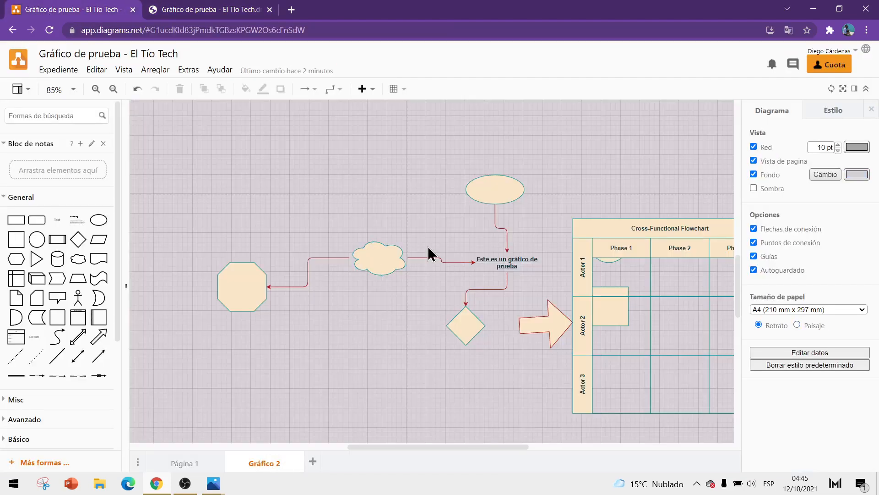
left_click(229, 14)
scroll(356, 240, "up", 6)
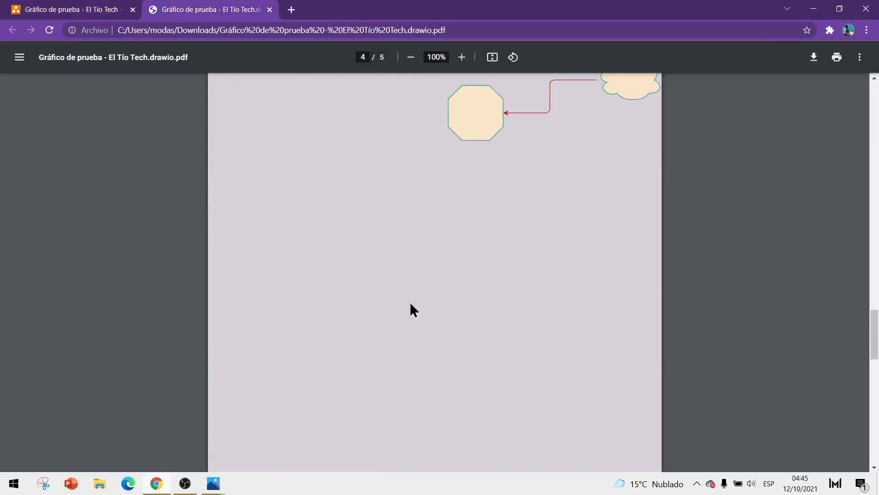
scroll(410, 303, "up", 10)
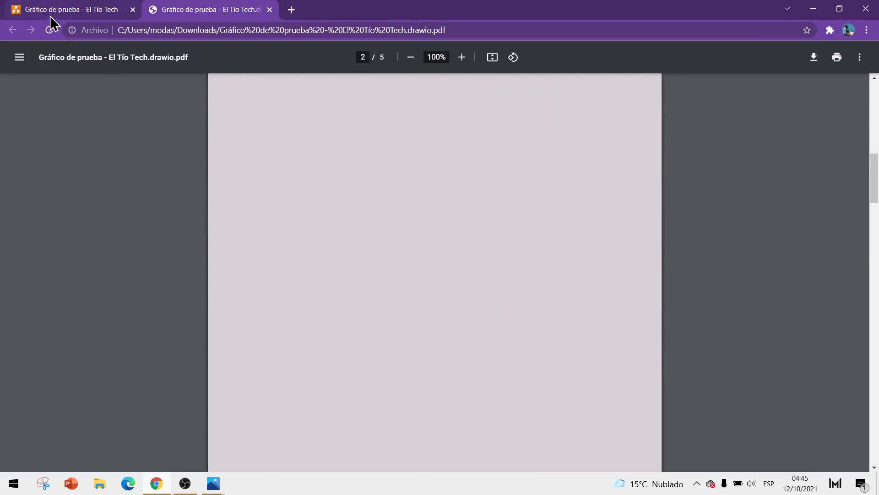
scroll(479, 332, "up", 1)
scroll(479, 338, "up", 5)
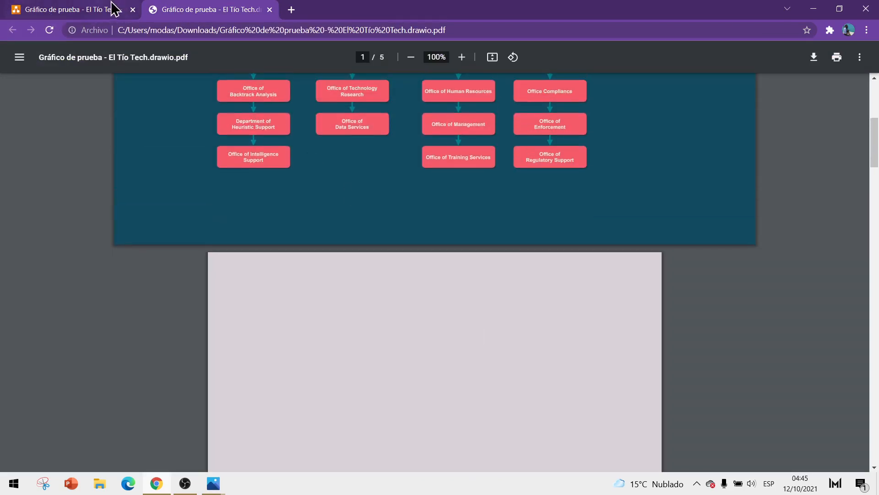
left_click(94, 10)
left_click(183, 463)
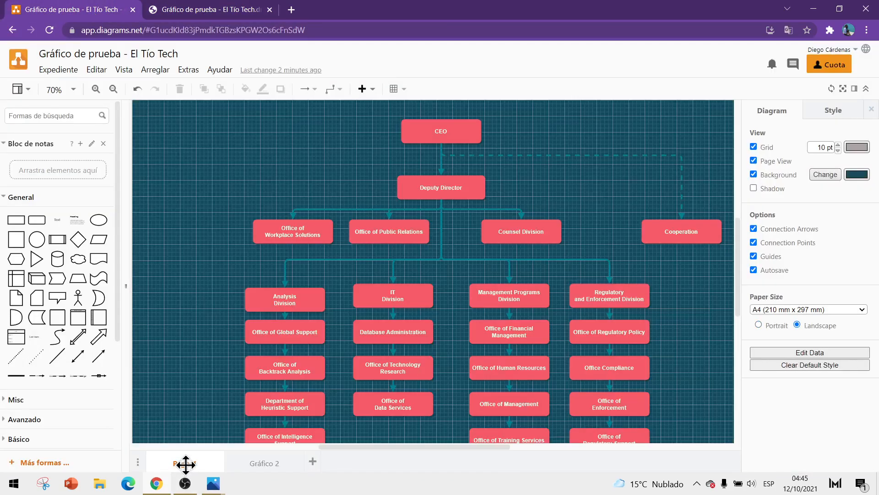
left_click(58, 69)
mouse_move(101, 300)
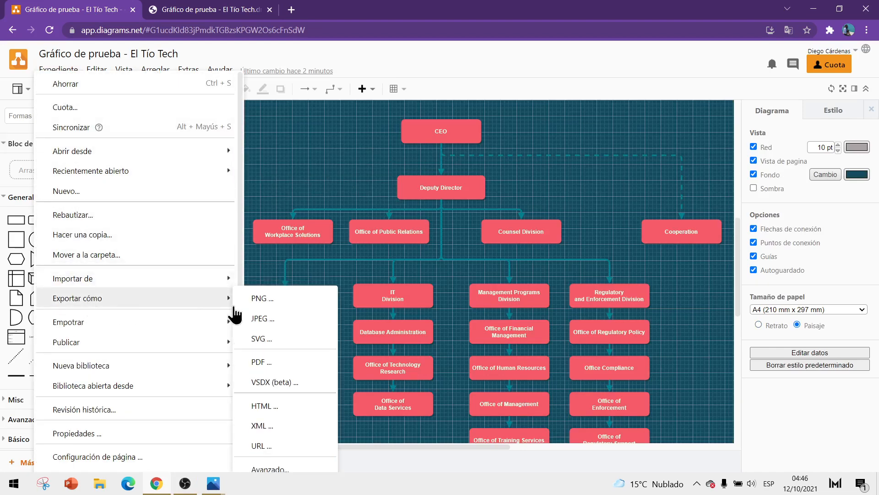
left_click(262, 362)
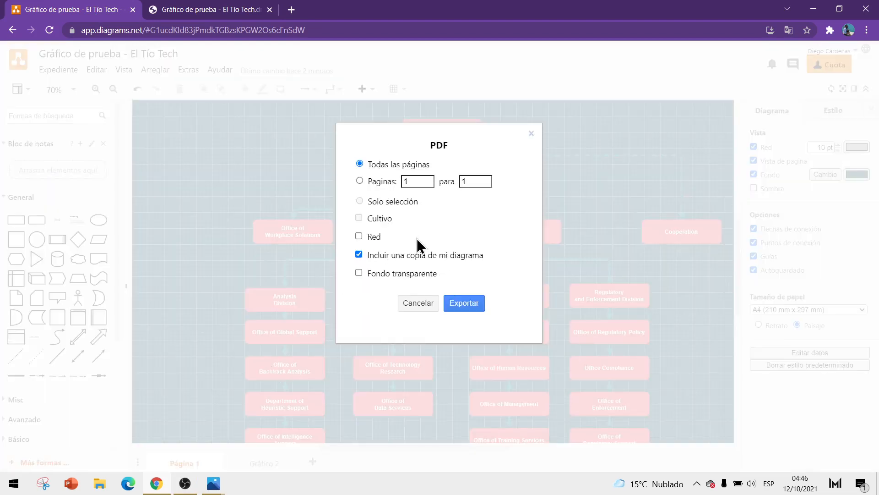
left_click(362, 180)
left_click(531, 133)
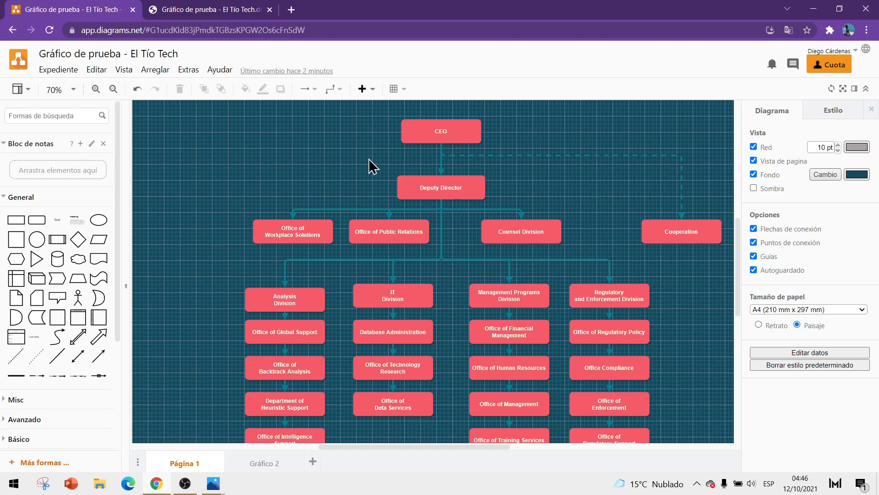
Step: Start a new diagram and look through the Básico templates
left_click(67, 71)
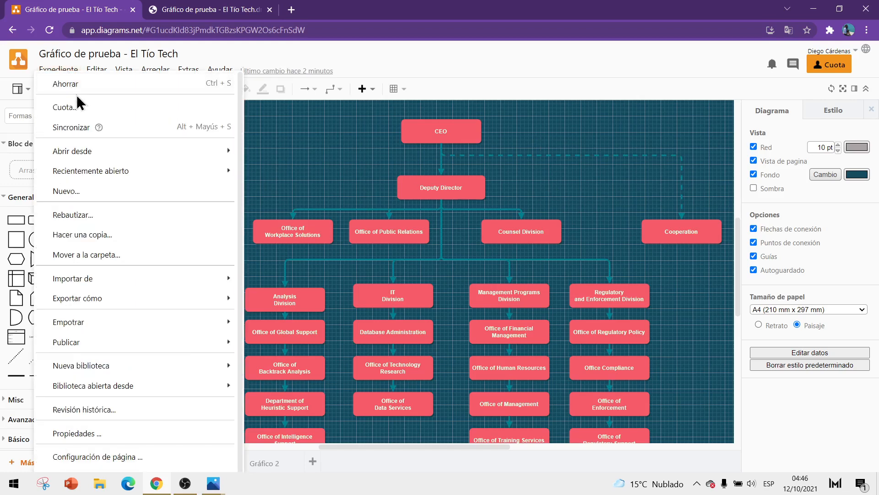
left_click(82, 192)
scroll(551, 263, "down", 3)
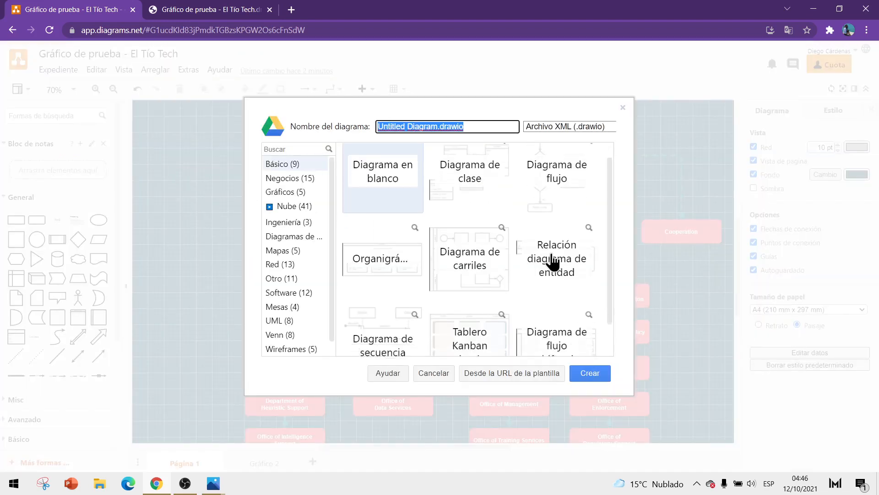
scroll(545, 274, "up", 3)
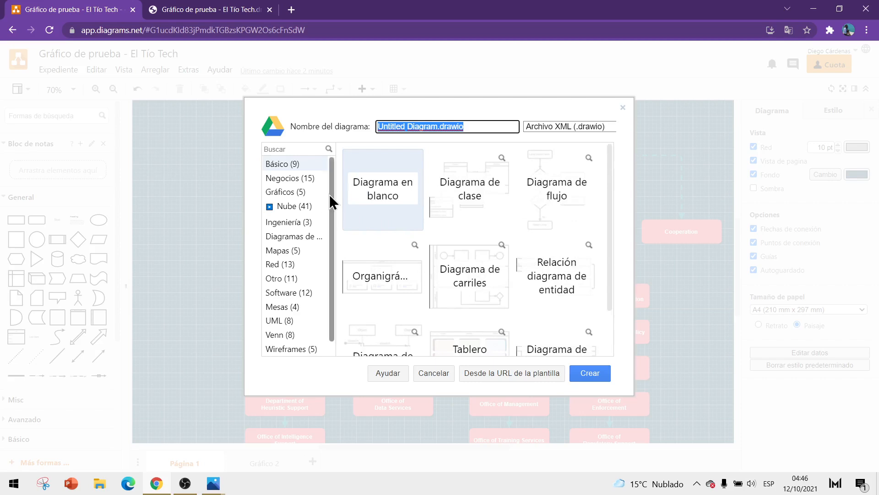
Step: Browse the whole range of Negocios templates for the new diagram
left_click(290, 179)
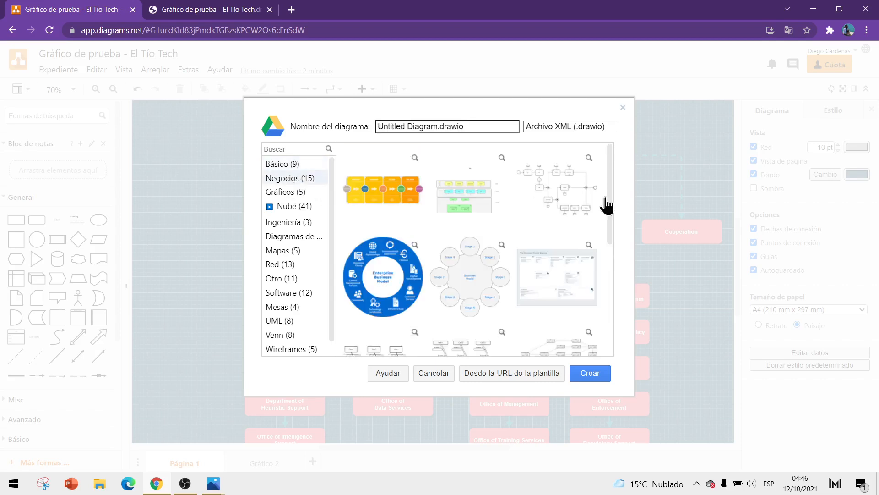
scroll(485, 232, "down", 5)
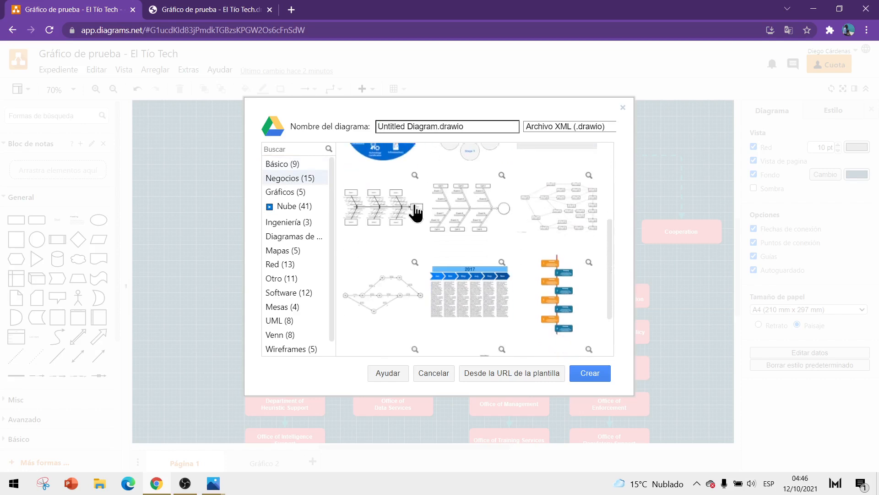
scroll(480, 225, "up", 2)
scroll(504, 240, "down", 2)
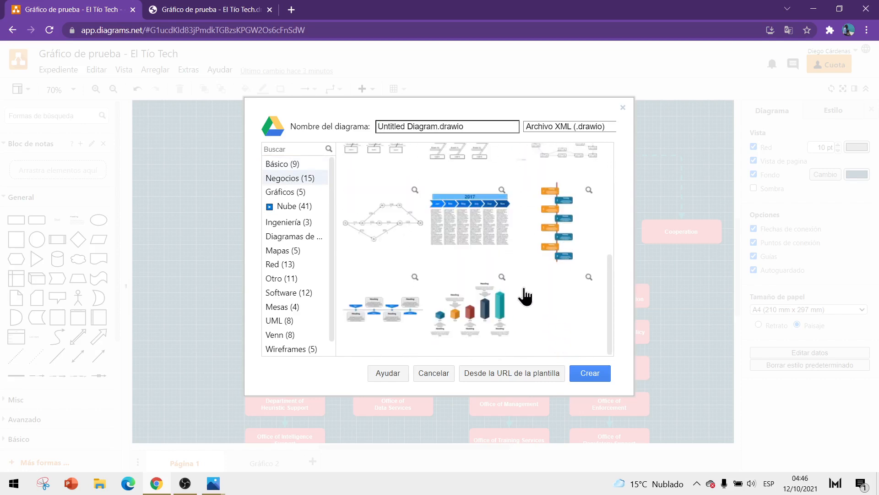
scroll(525, 295, "up", 3)
scroll(464, 265, "up", 2)
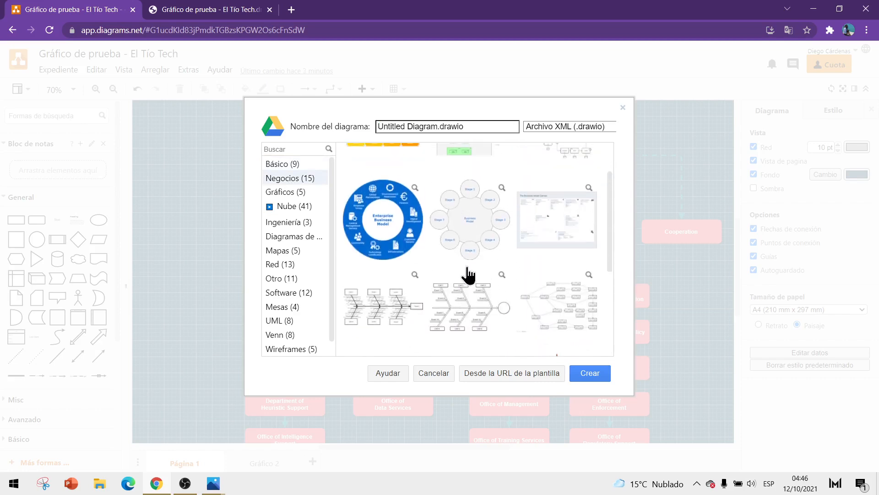
scroll(403, 233, "up", 2)
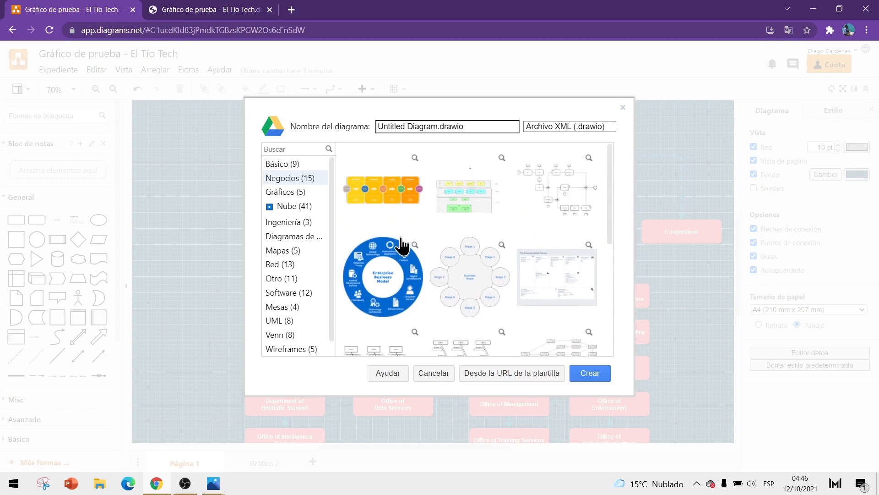
Step: Look through the Gráficos, Ingeniería, Mapas and Red template categories
left_click(296, 193)
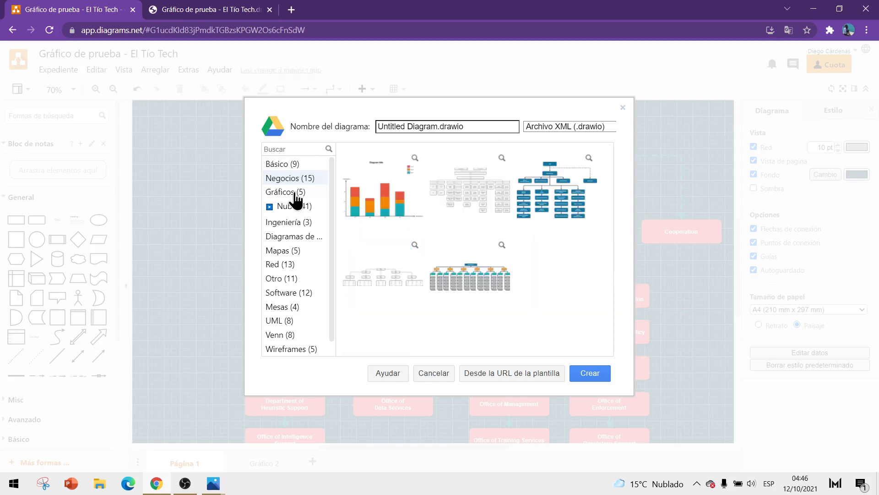
left_click(297, 223)
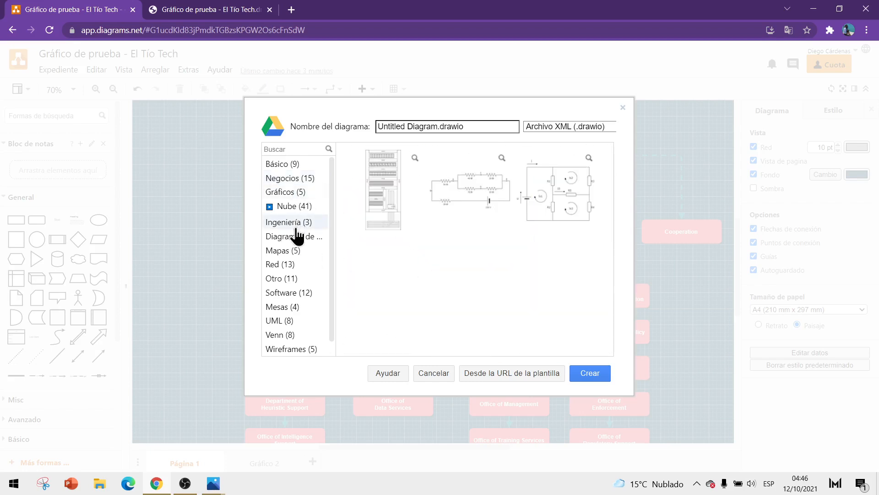
left_click(291, 252)
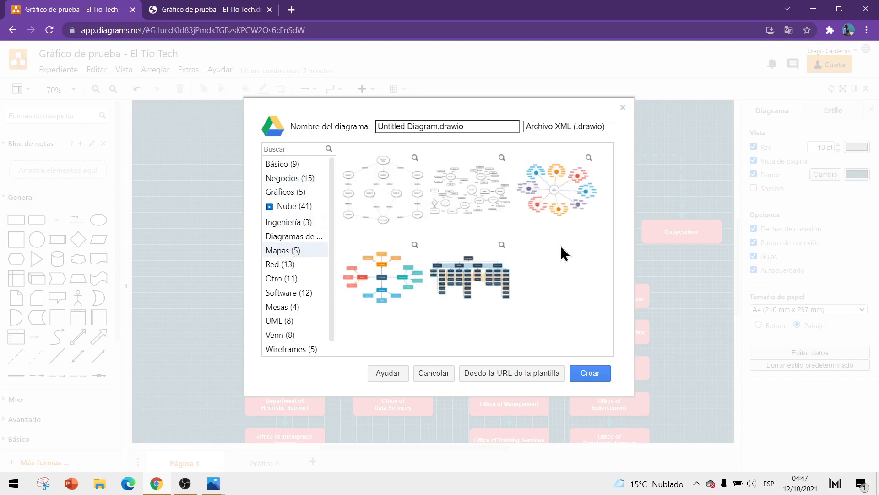
left_click(276, 265)
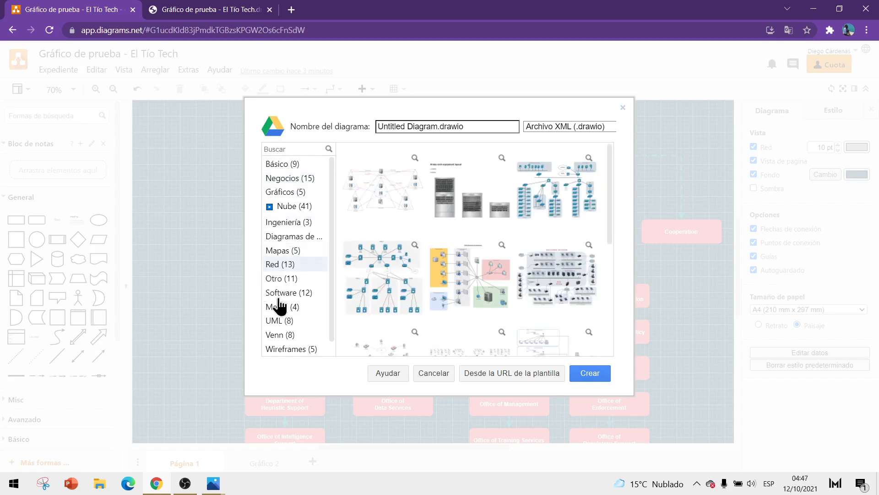
scroll(289, 321, "down", 1)
scroll(291, 314, "up", 1)
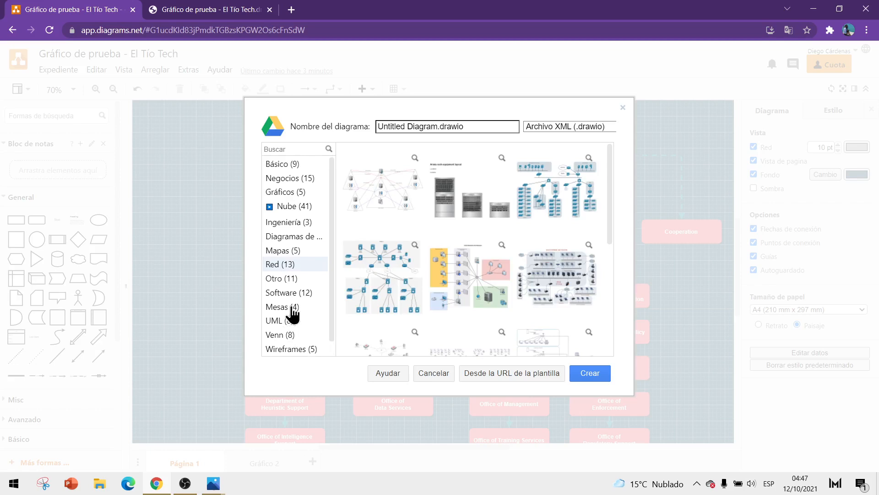
Step: Create a diagram from the radial multicolour mind map template in Mapas, save it in the Drive root folder and open it in a new window
left_click(289, 250)
left_click(578, 201)
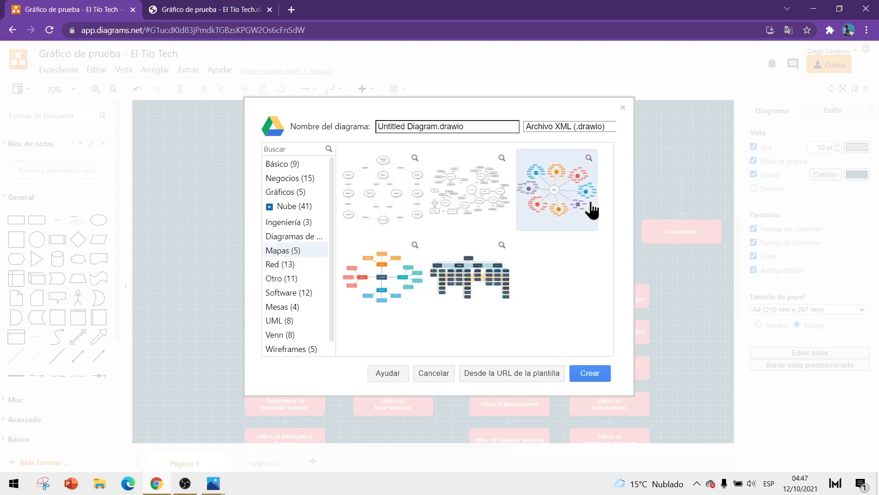
left_click(593, 375)
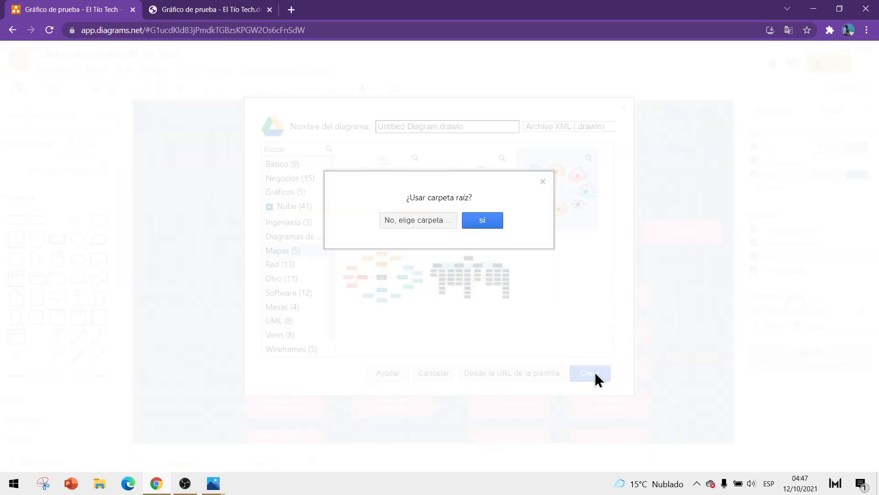
left_click(494, 220)
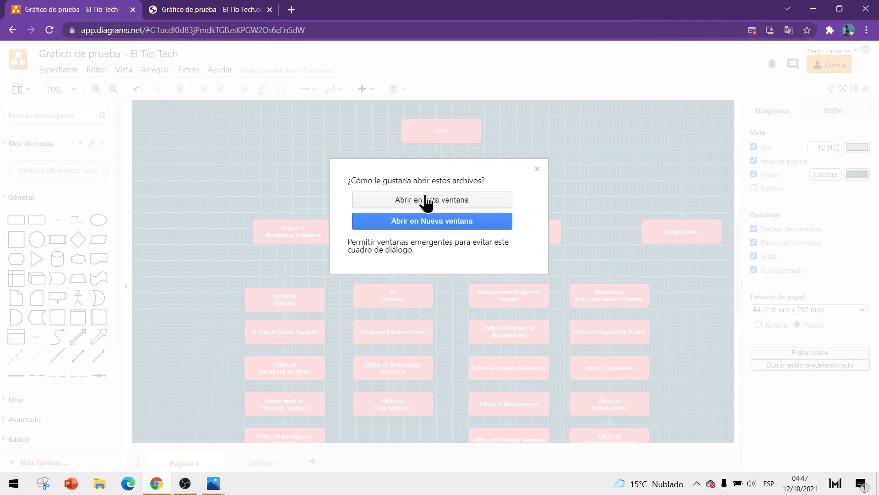
left_click(426, 224)
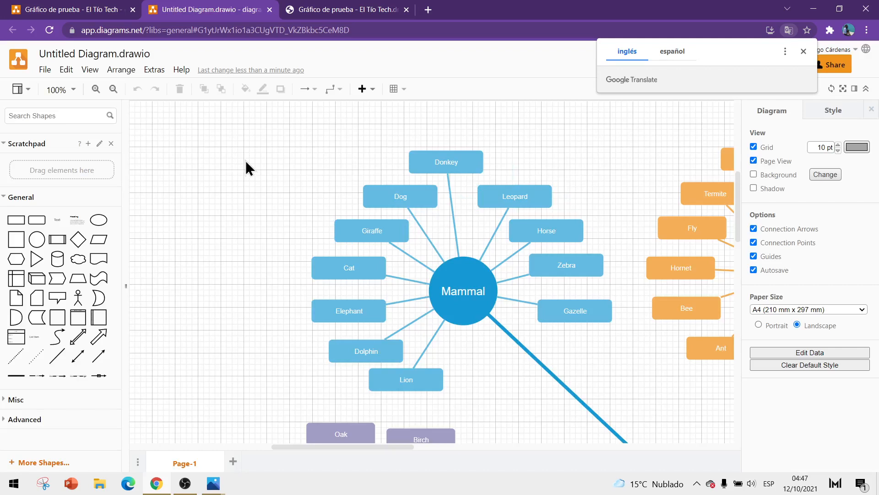
Step: Replace the text of the blue Mammal circle with "asdasd" and view the LIVING BEINGS centre of the map
double_click(464, 291)
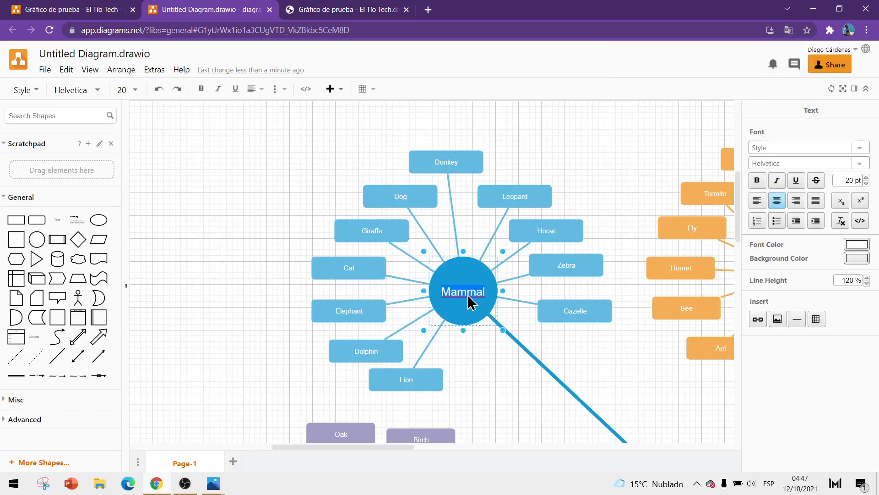
type("asdasd")
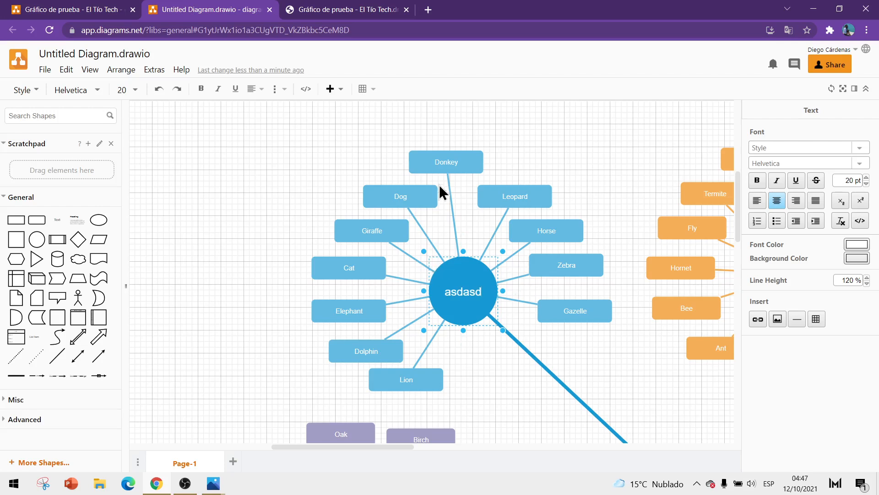
double_click(448, 162)
left_click(278, 232)
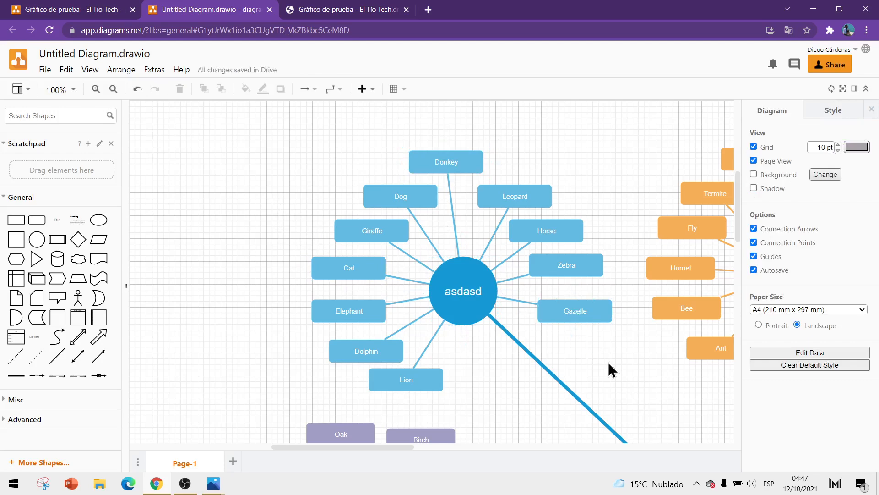
left_click_drag(646, 377, 362, 110)
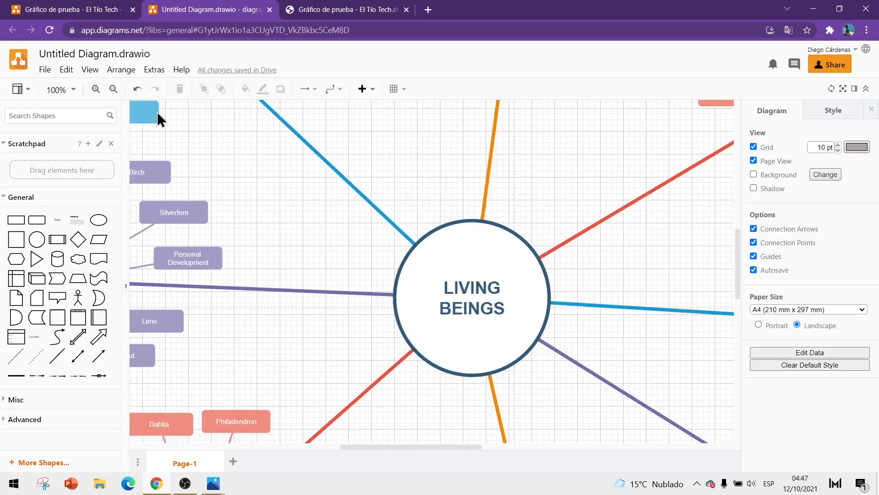